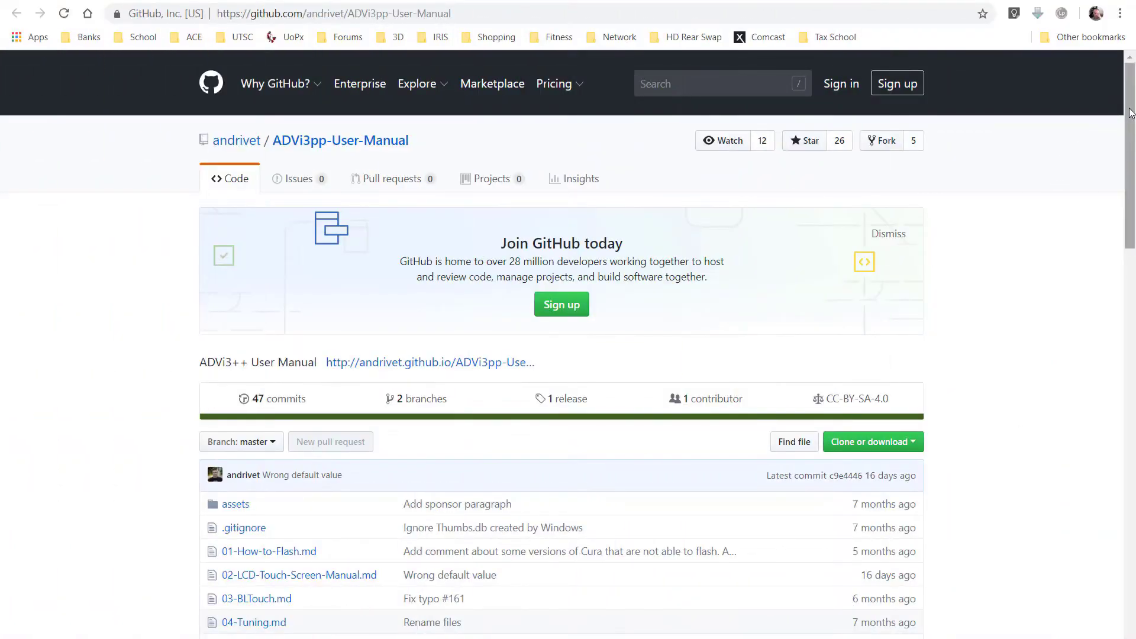
- Scroll the README down to the Table of content and follow its How to Flash link
{"action": "left_click_drag", "start_coordinate": [1130, 112], "coordinate": [1104, 306]}
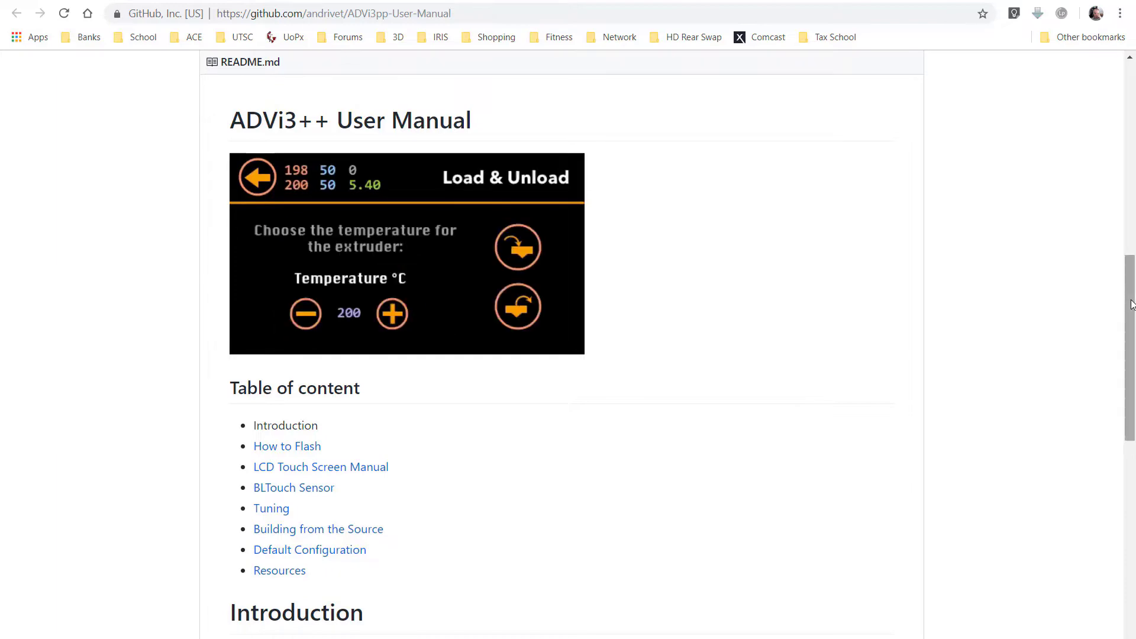
{"action": "left_click_drag", "start_coordinate": [1131, 304], "coordinate": [278, 355]}
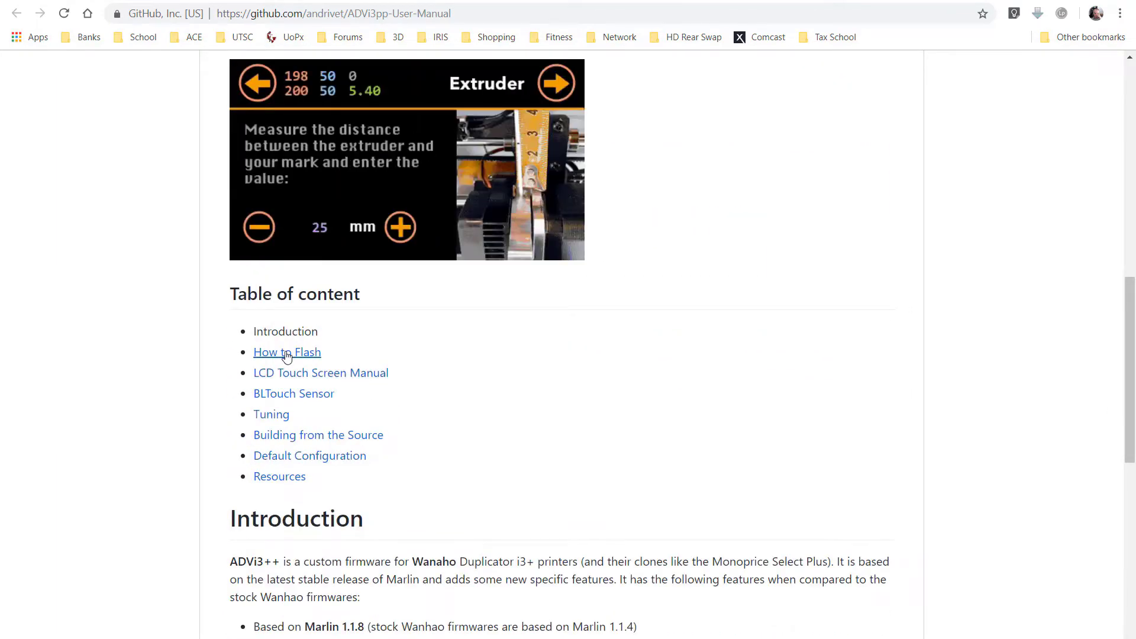
{"action": "left_click", "coordinate": [287, 354]}
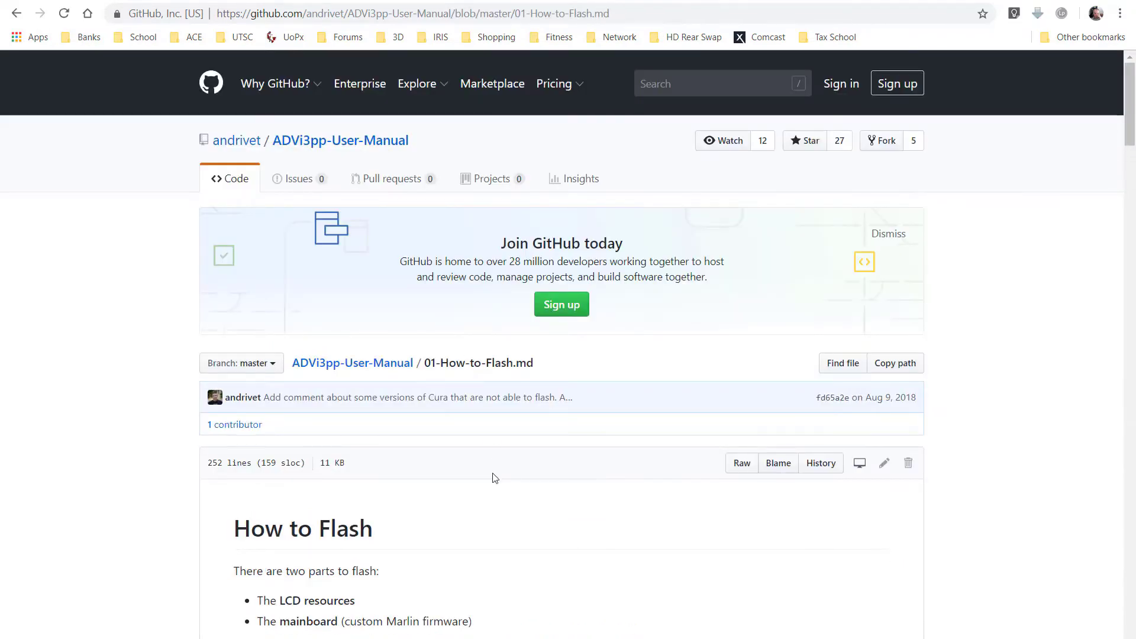
- Find LCD Step 1 and copy the Windows command 'format G: /FS:FAT32 /V:LCD /A:4096'
{"action": "scroll", "coordinate": [1005, 417], "scroll_direction": "down", "scroll_amount": 8}
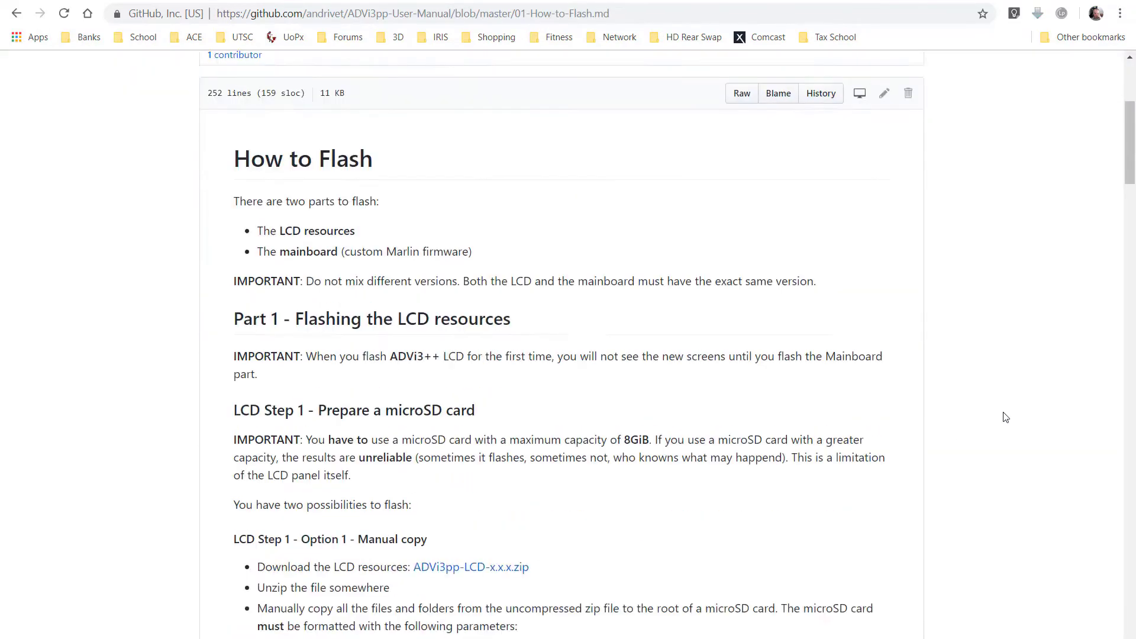
{"action": "scroll", "coordinate": [1006, 417], "scroll_direction": "down", "scroll_amount": 1}
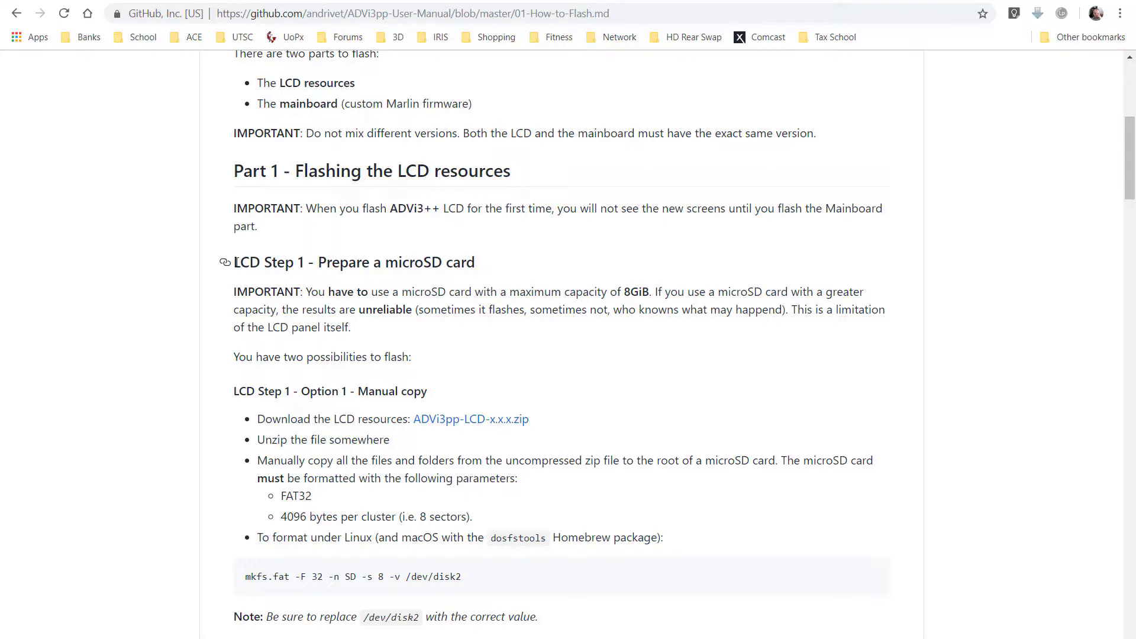
{"action": "left_click_drag", "start_coordinate": [267, 262], "coordinate": [483, 264]}
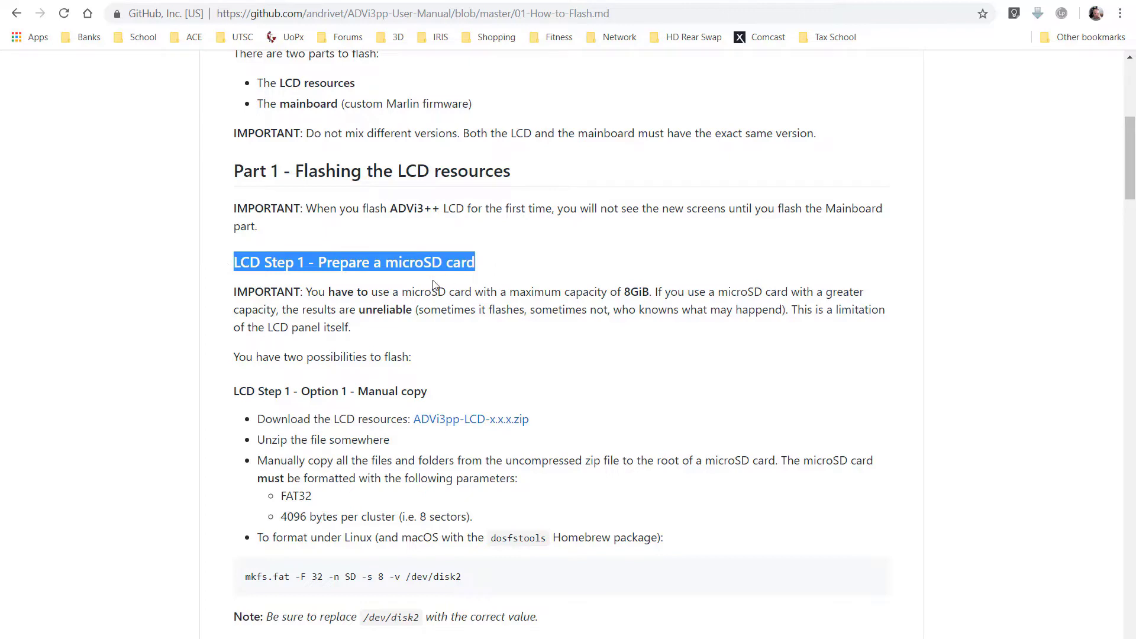
{"action": "left_click", "coordinate": [375, 263]}
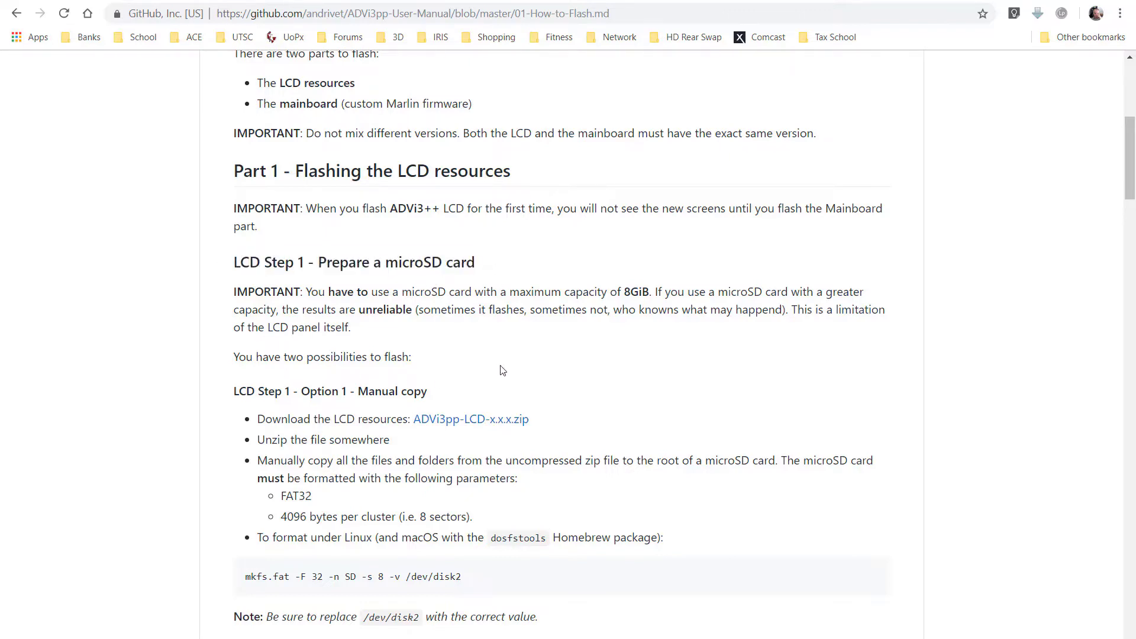
{"action": "scroll", "coordinate": [501, 370], "scroll_direction": "down", "scroll_amount": 1}
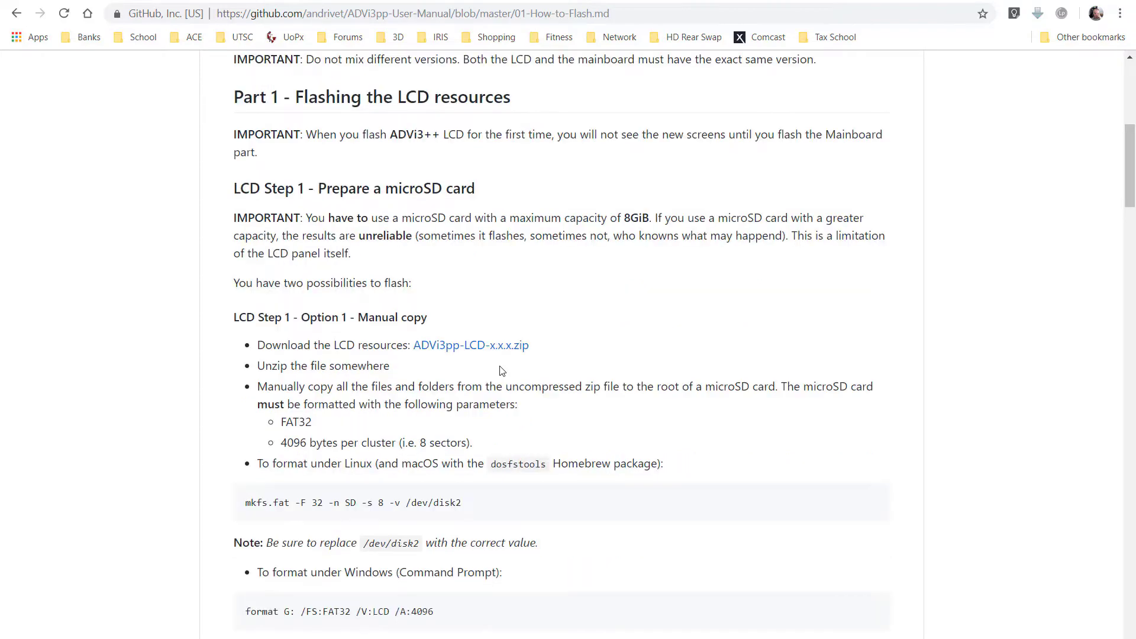
{"action": "scroll", "coordinate": [501, 370], "scroll_direction": "down", "scroll_amount": 3}
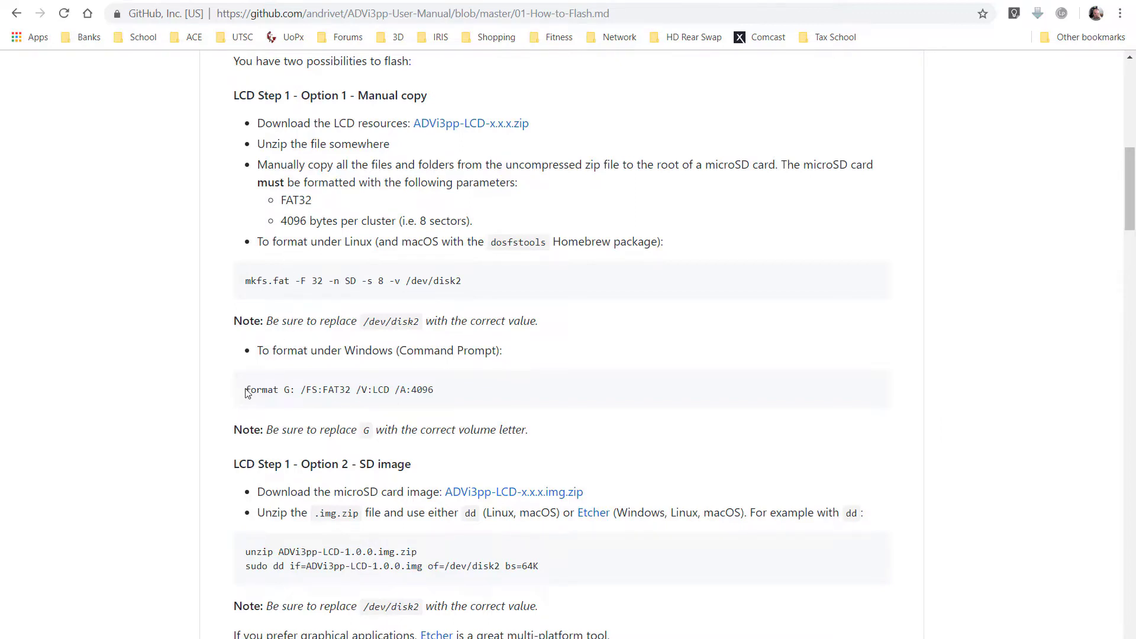
{"action": "left_click_drag", "start_coordinate": [246, 389], "coordinate": [430, 388]}
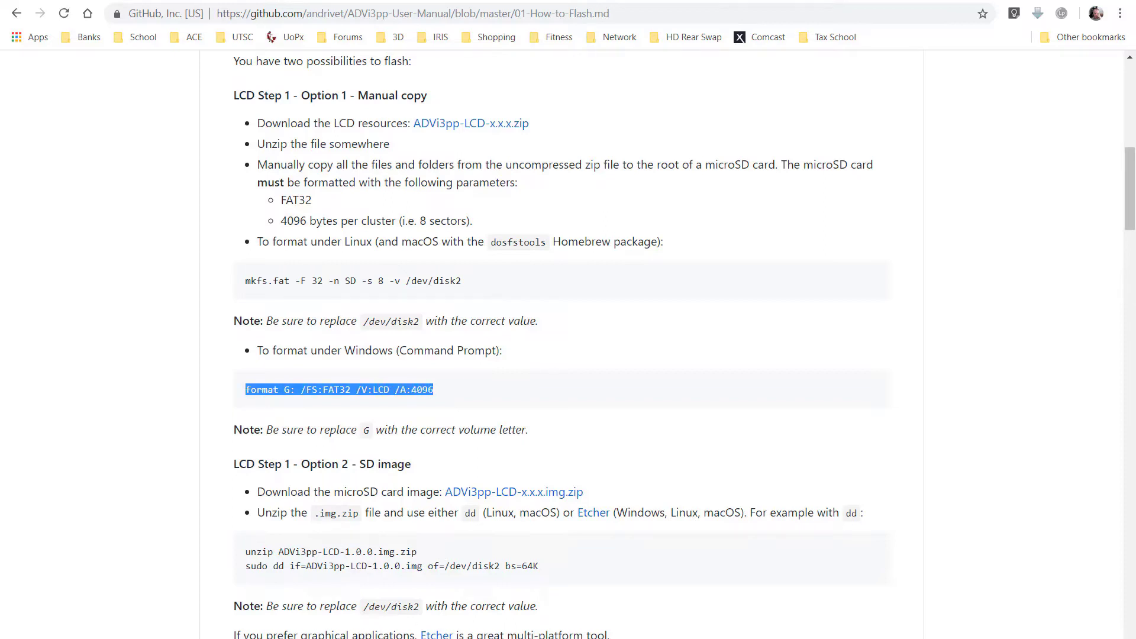
{"action": "key", "text": "alt+Tab"}
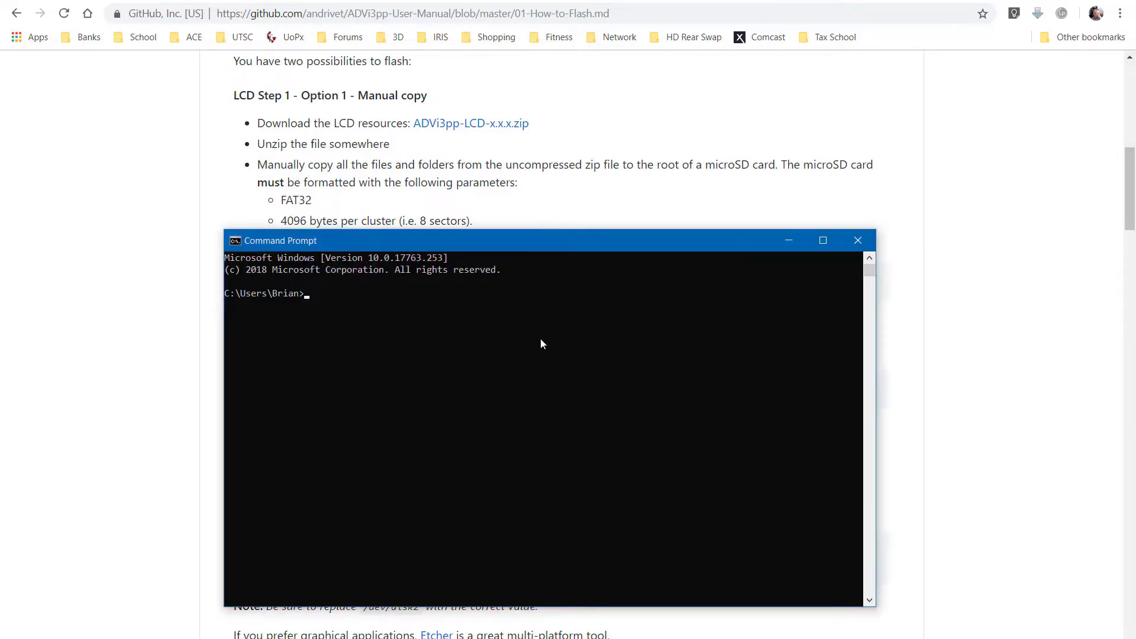
- Paste and run the format command, confirming in This PC that G: is the card first
{"action": "right_click", "coordinate": [563, 311]}
{"action": "key", "text": "Return"}
{"action": "key", "text": "super+e"}
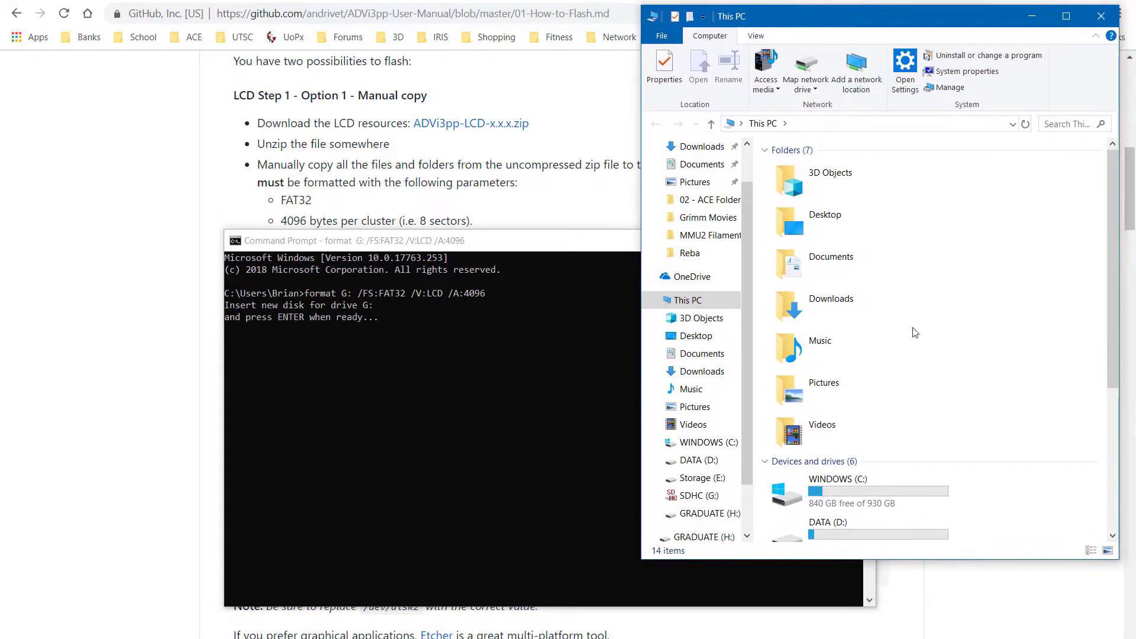
{"action": "scroll", "coordinate": [914, 333], "scroll_direction": "down", "scroll_amount": 3}
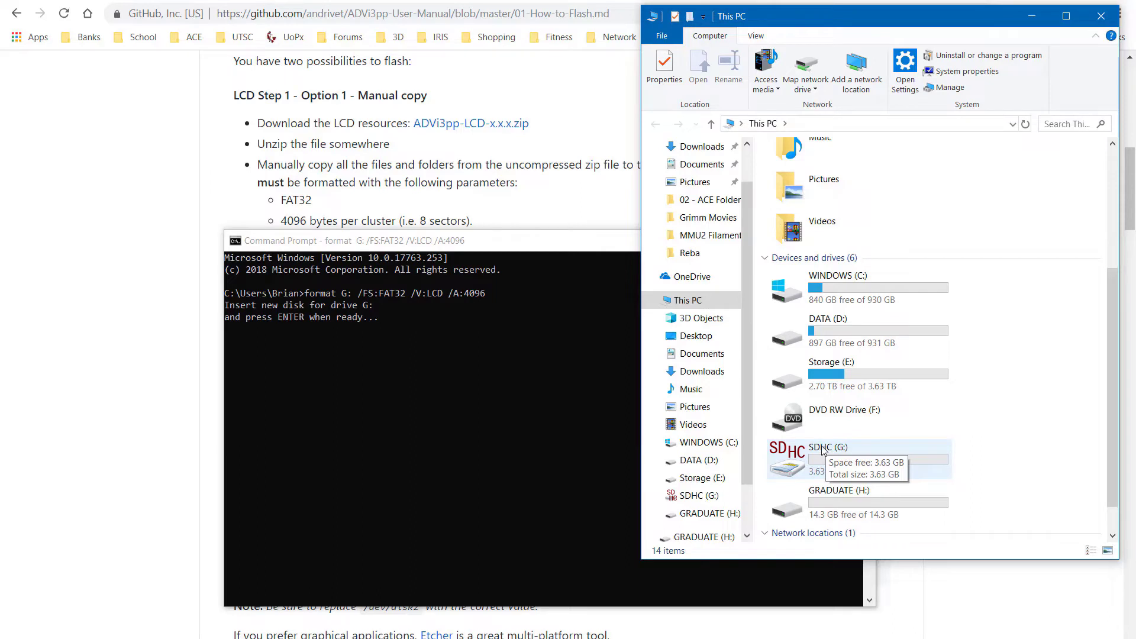
{"action": "left_click", "coordinate": [1101, 19]}
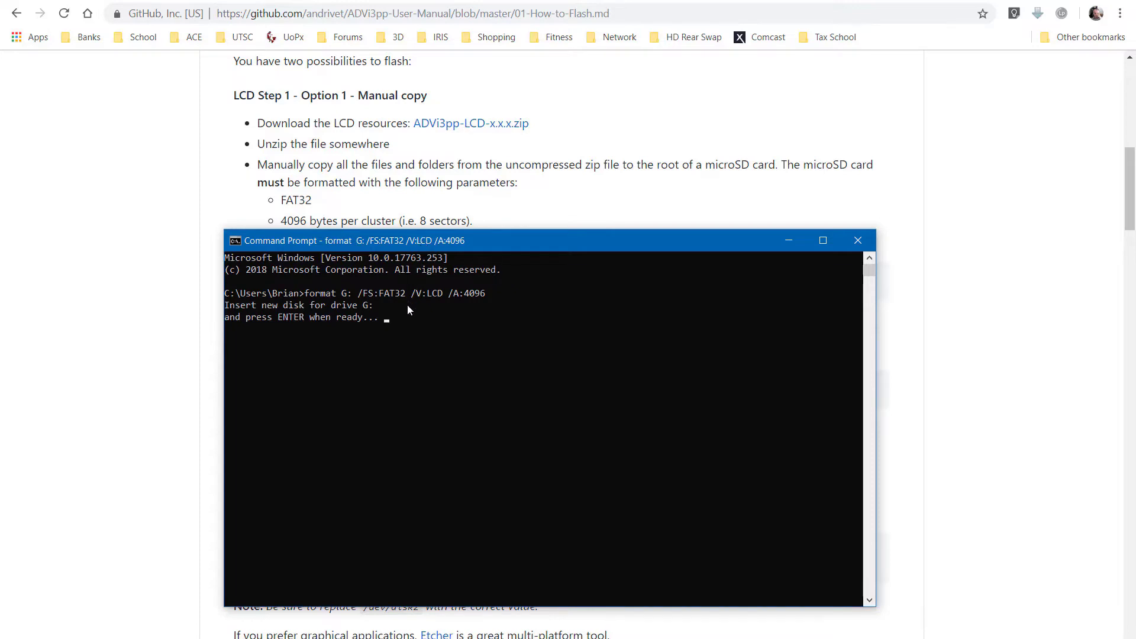
{"action": "key", "text": "Return"}
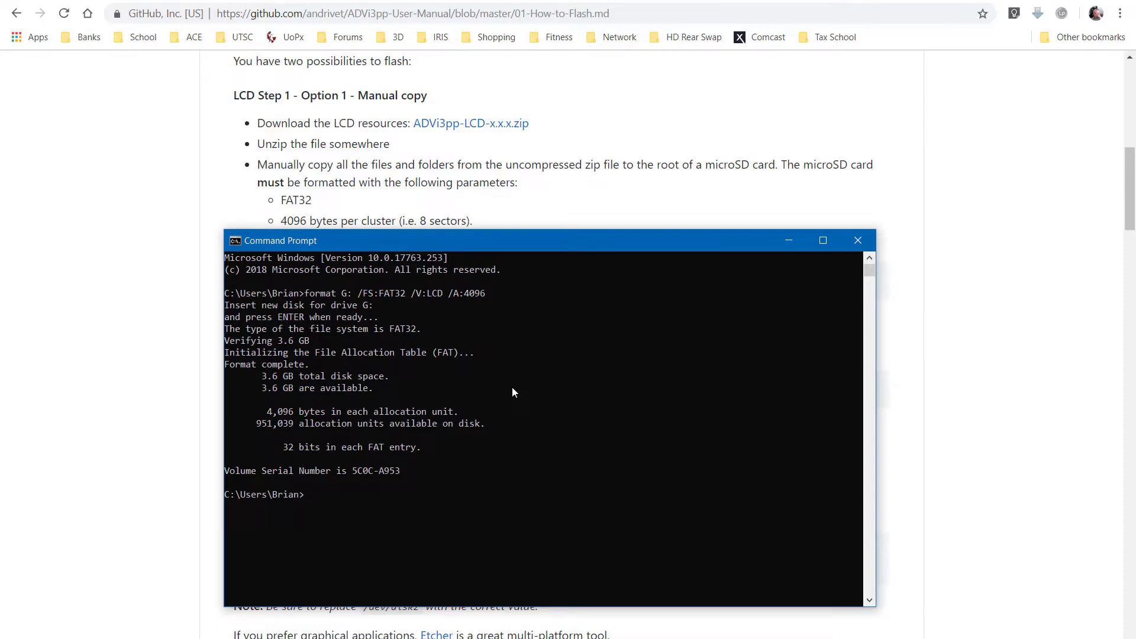
- Download ADVi3pp-LCD-3.0.2.img.zip into Maker Select Modification Files > ADVi3 Files
{"action": "left_click", "coordinate": [858, 240]}
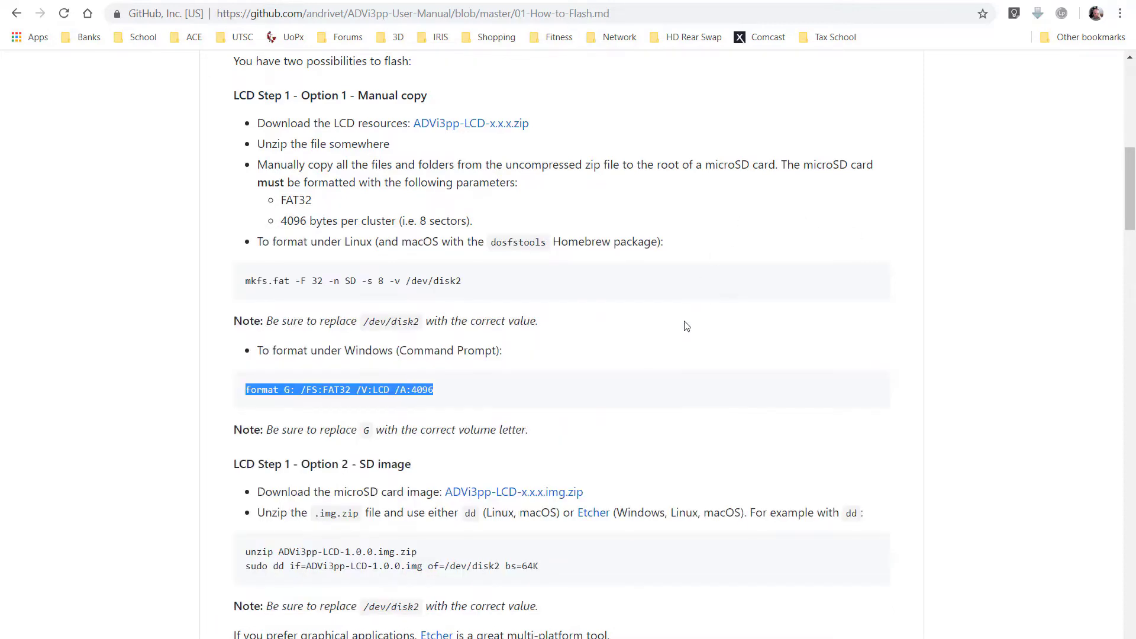
{"action": "left_click", "coordinate": [901, 356]}
{"action": "scroll", "coordinate": [533, 274], "scroll_direction": "down", "scroll_amount": 4}
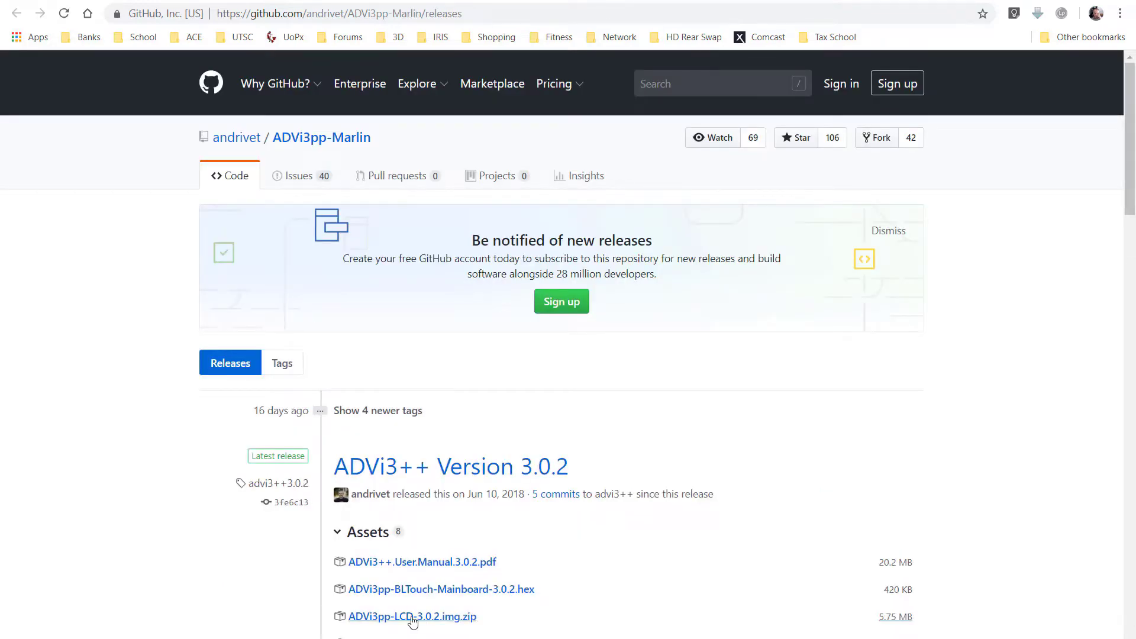
{"action": "left_click", "coordinate": [412, 617]}
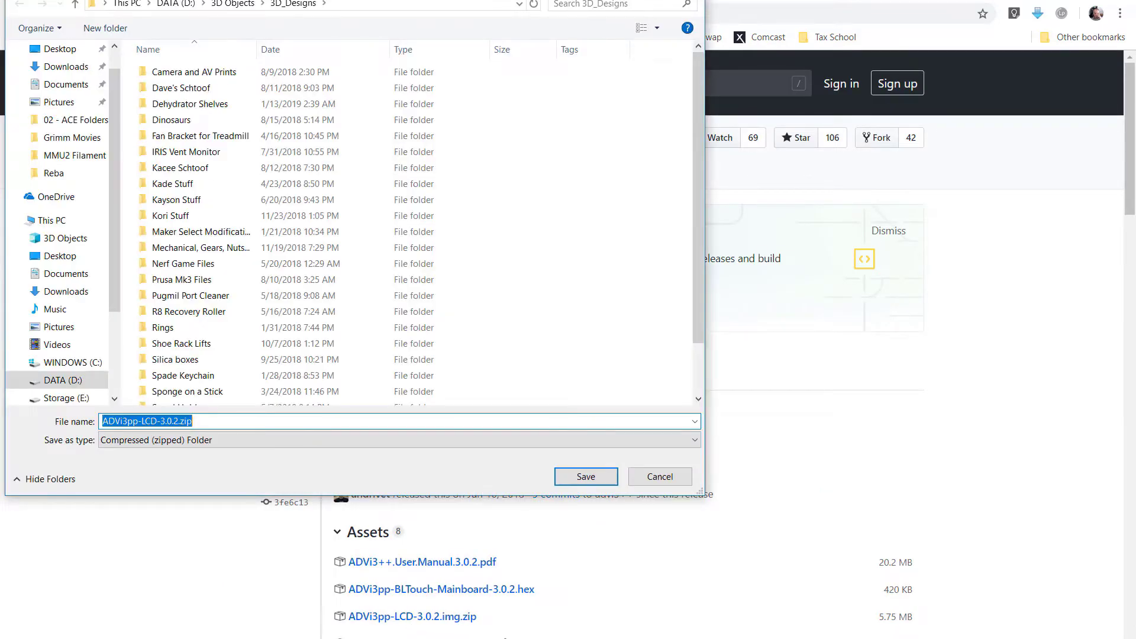
{"action": "double_click", "coordinate": [347, 231]}
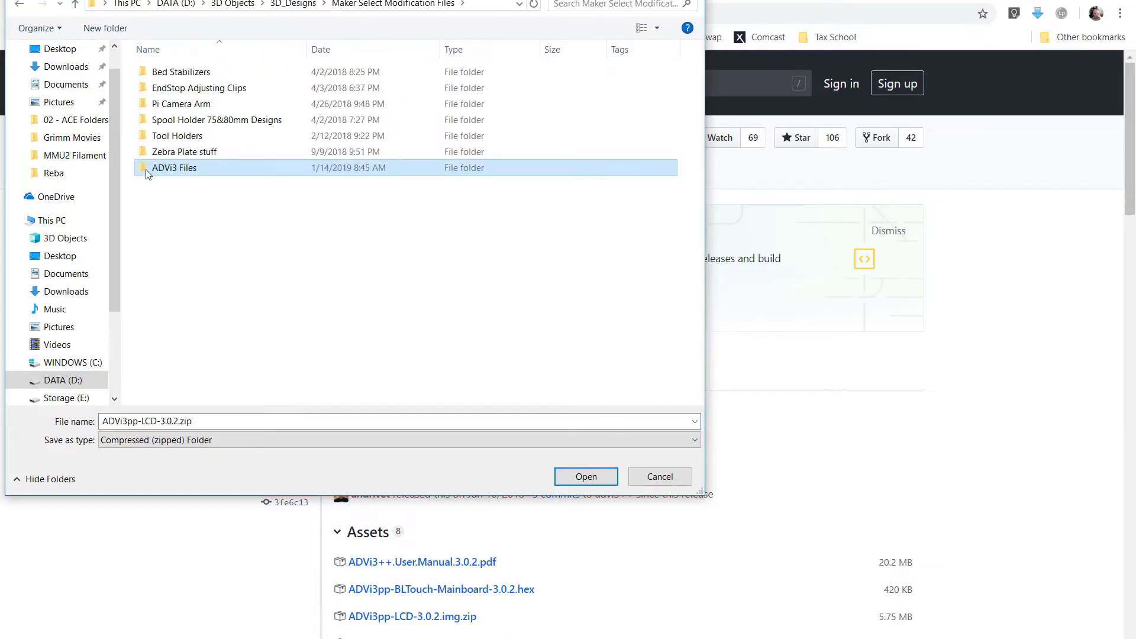
{"action": "double_click", "coordinate": [167, 171]}
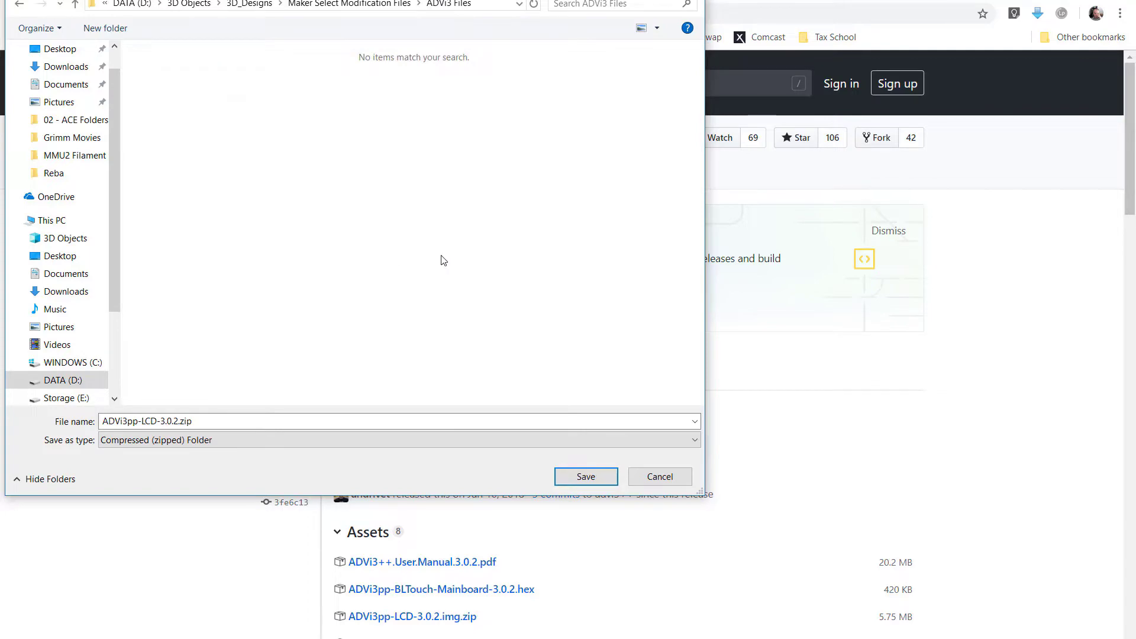
{"action": "left_click", "coordinate": [585, 476]}
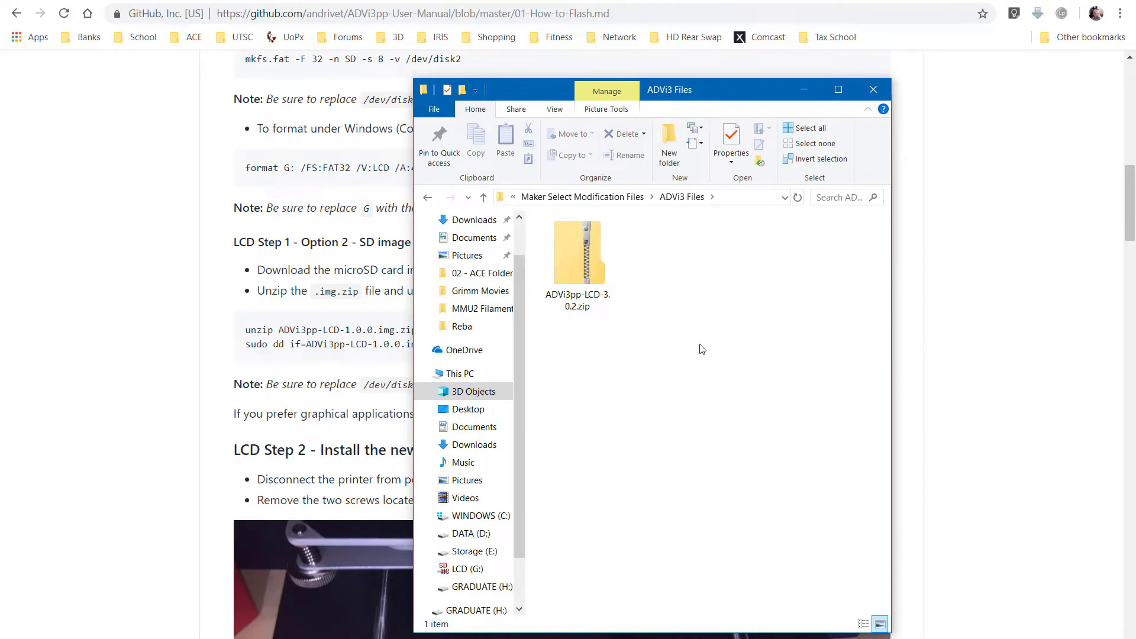
- Drag DWIN_SET, TFT, DWprj.hmi and DWprj.tft out of the zip into ADVi3 Files
{"action": "right_click", "coordinate": [579, 254]}
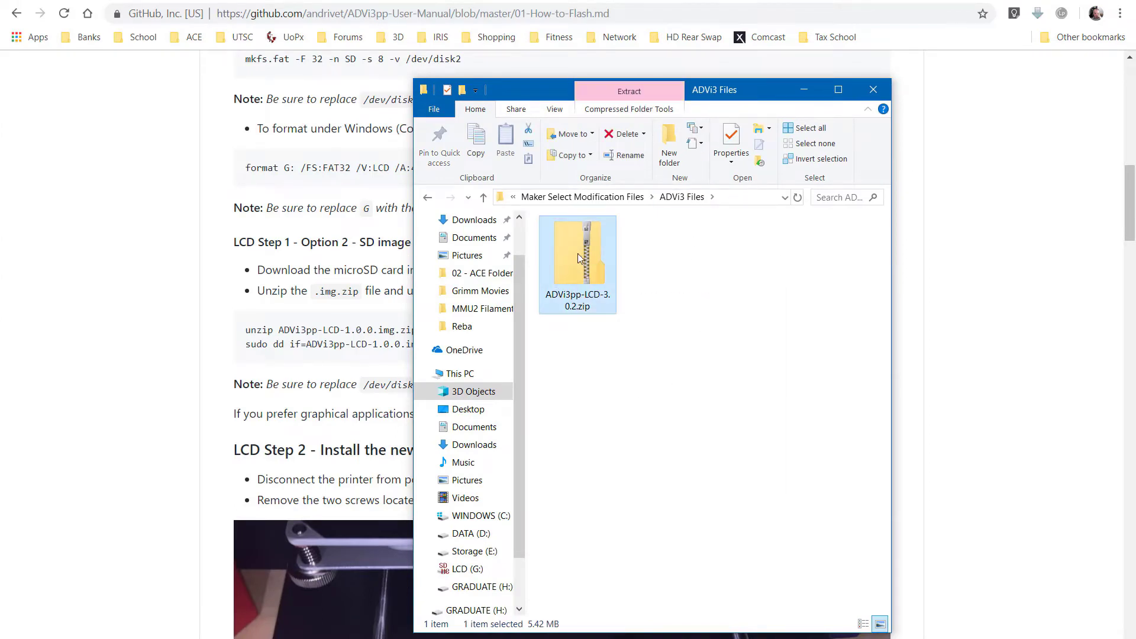
{"action": "left_click", "coordinate": [612, 282]}
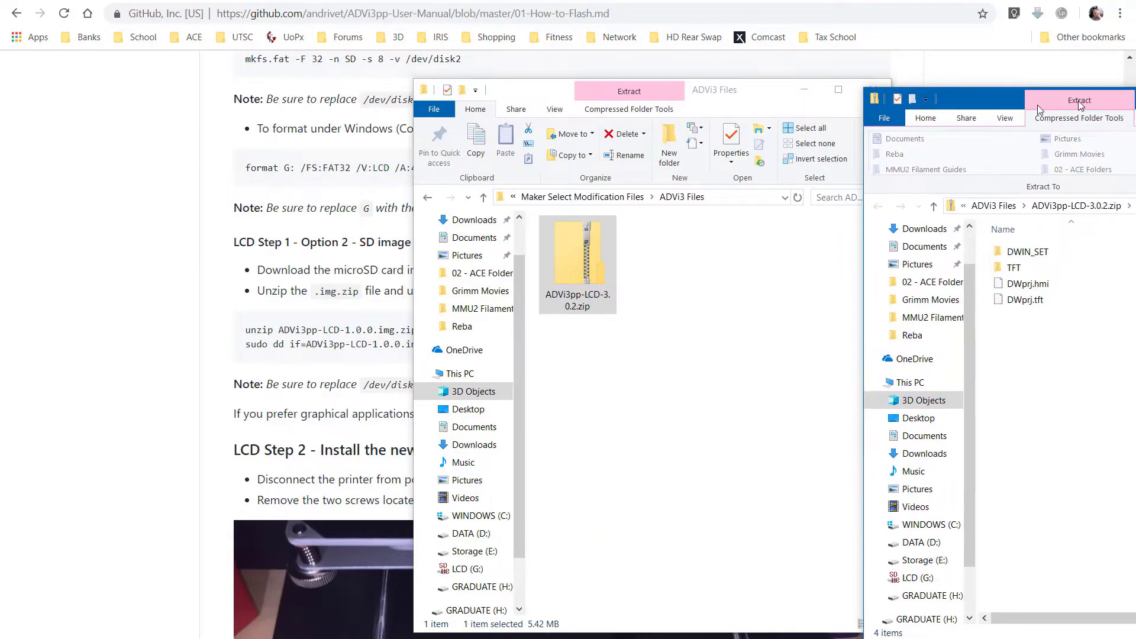
{"action": "left_click_drag", "start_coordinate": [1100, 96], "coordinate": [821, 226]}
{"action": "left_click_drag", "start_coordinate": [807, 465], "coordinate": [587, 378]}
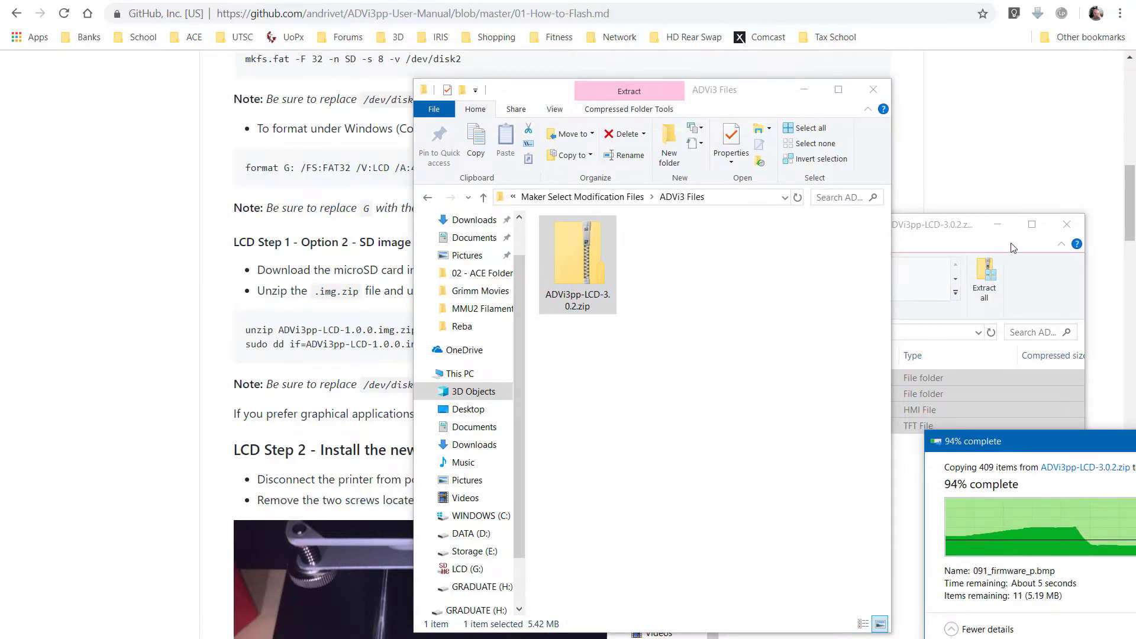
{"action": "left_click", "coordinate": [1077, 225]}
{"action": "left_click", "coordinate": [690, 421]}
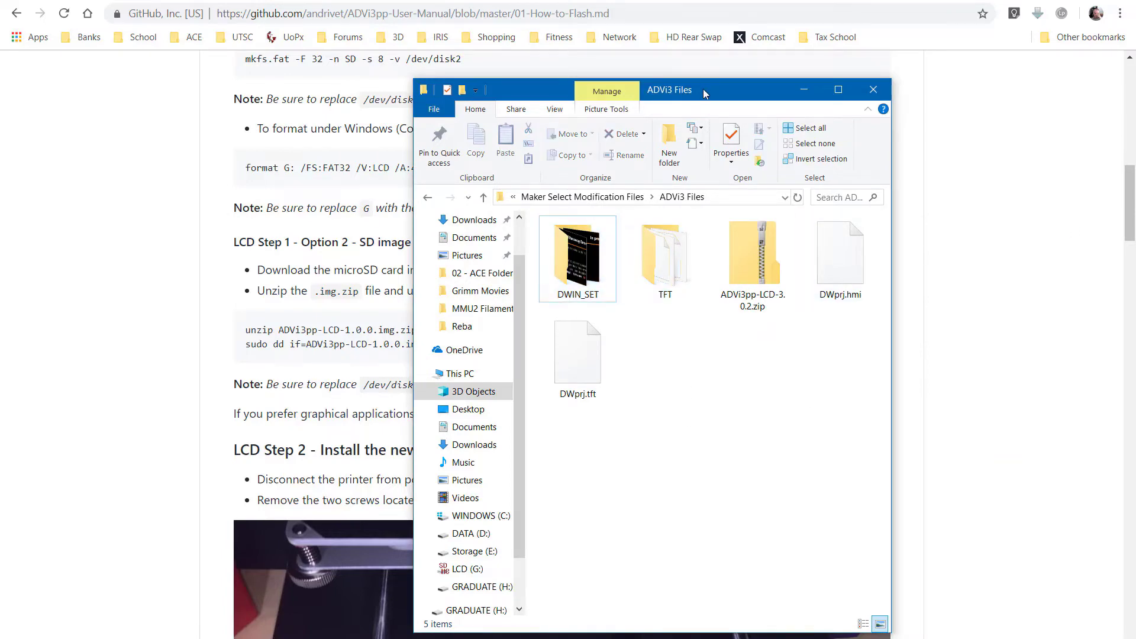
{"action": "left_click", "coordinate": [873, 90]}
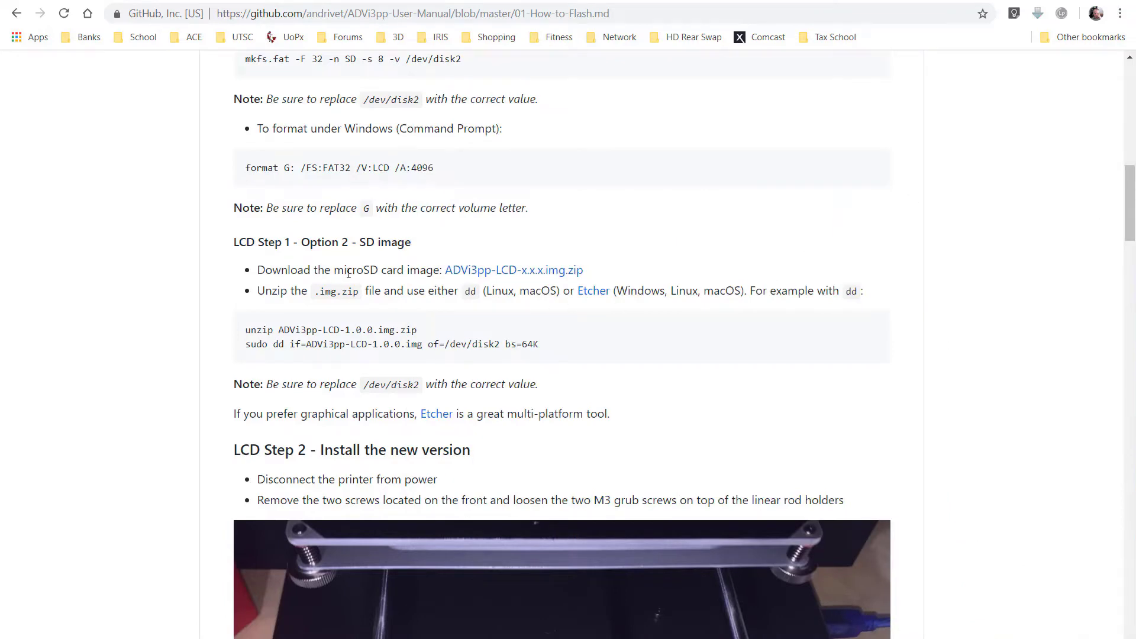
- Highlight the copy-to-microSD instruction and move the ADVi3 Files window beside the page
{"action": "scroll", "coordinate": [271, 307], "scroll_direction": "up", "scroll_amount": 6}
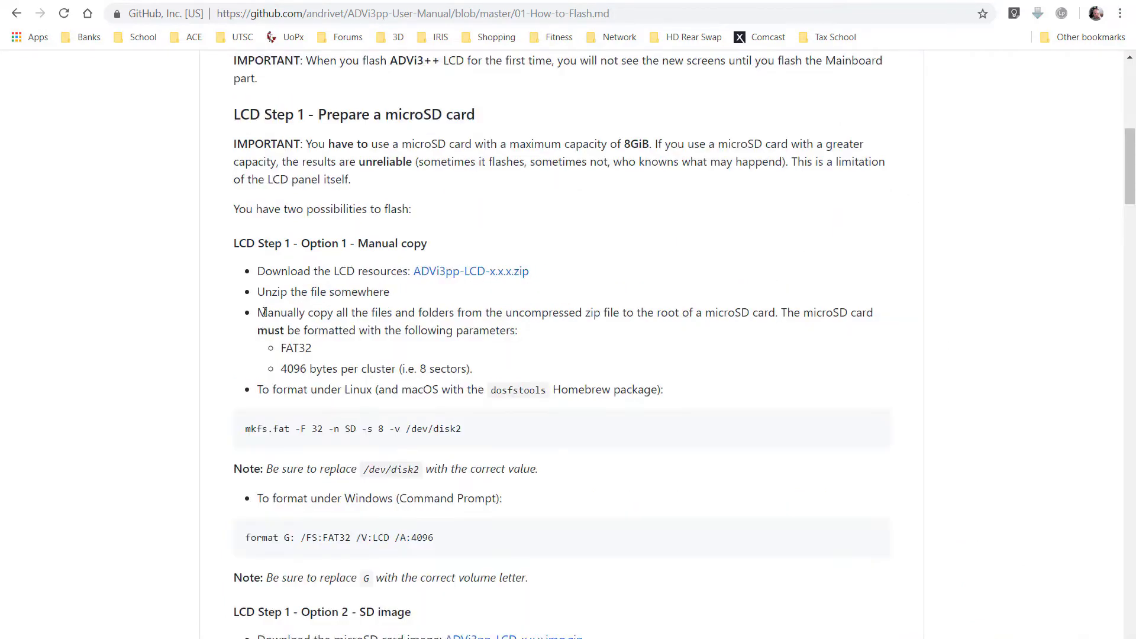
{"action": "left_click_drag", "start_coordinate": [264, 313], "coordinate": [521, 337]}
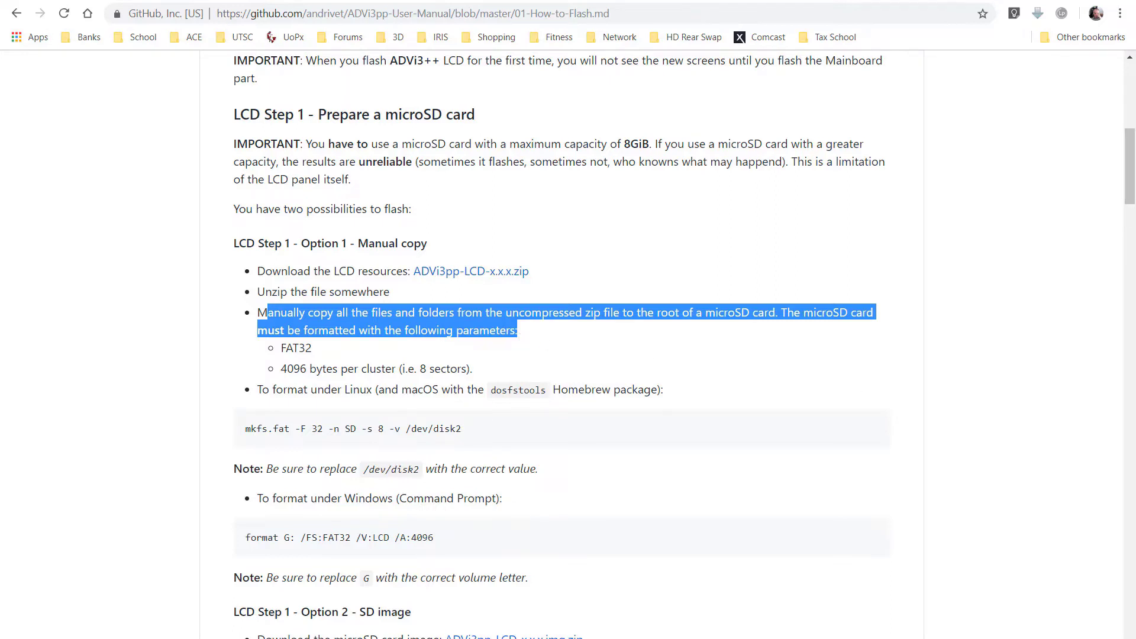
{"action": "key", "text": "alt+Tab"}
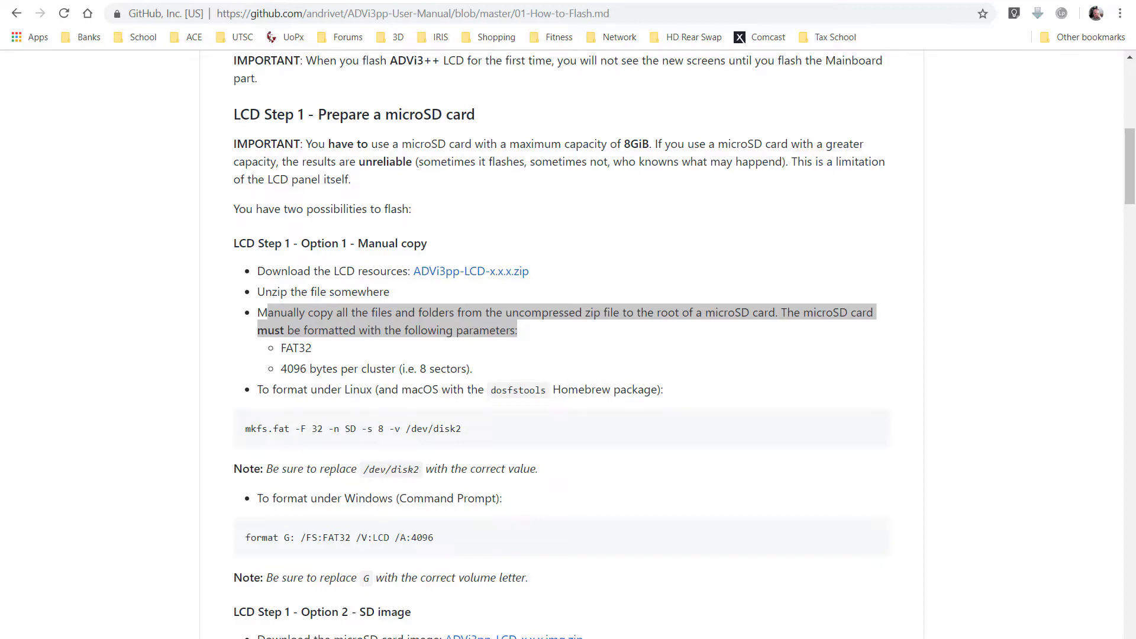
{"action": "left_click_drag", "start_coordinate": [1135, 115], "coordinate": [946, 116]}
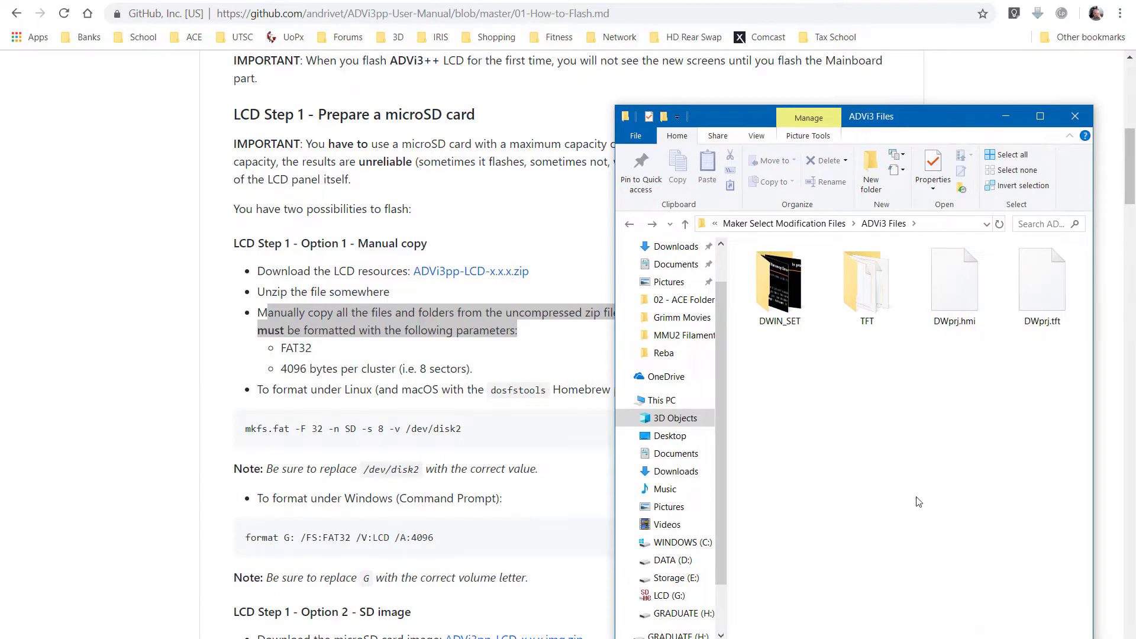
- Open LCD (G:) in its own window and drag all four ADVi3 Files items onto it
{"action": "scroll", "coordinate": [723, 426], "scroll_direction": "down", "scroll_amount": 1}
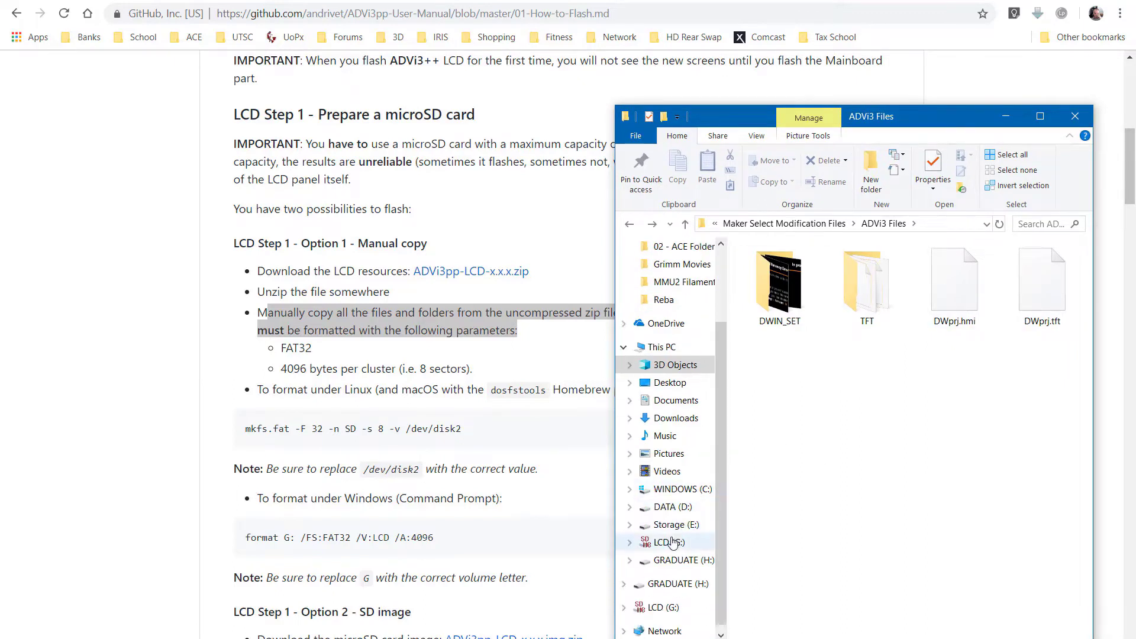
{"action": "left_click", "coordinate": [662, 542]}
{"action": "right_click", "coordinate": [661, 540]}
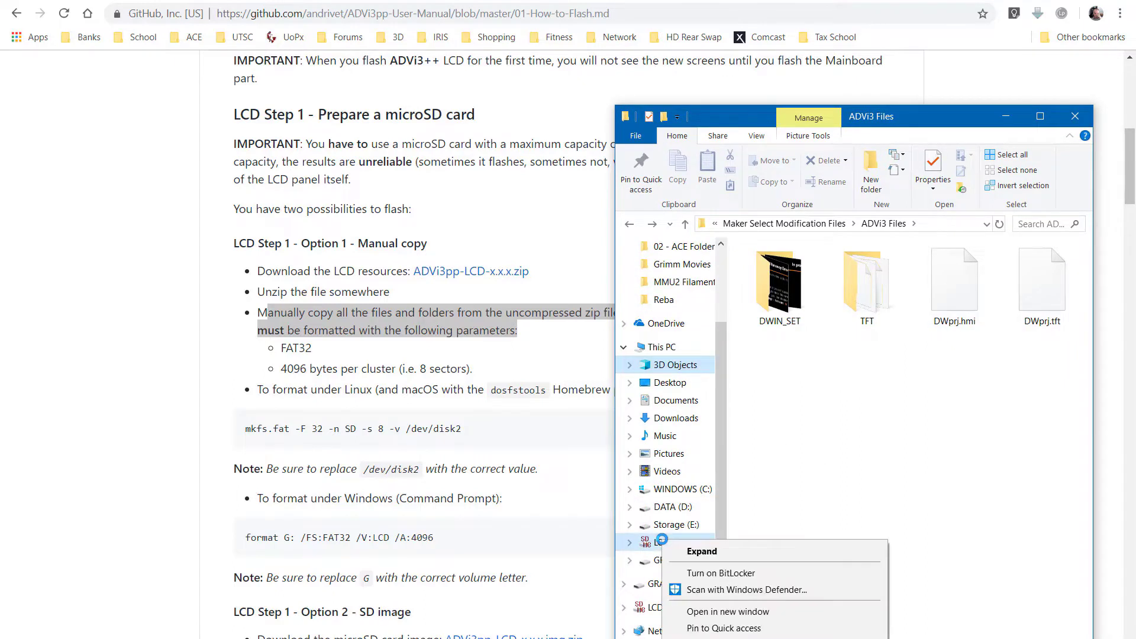
{"action": "left_click", "coordinate": [740, 611]}
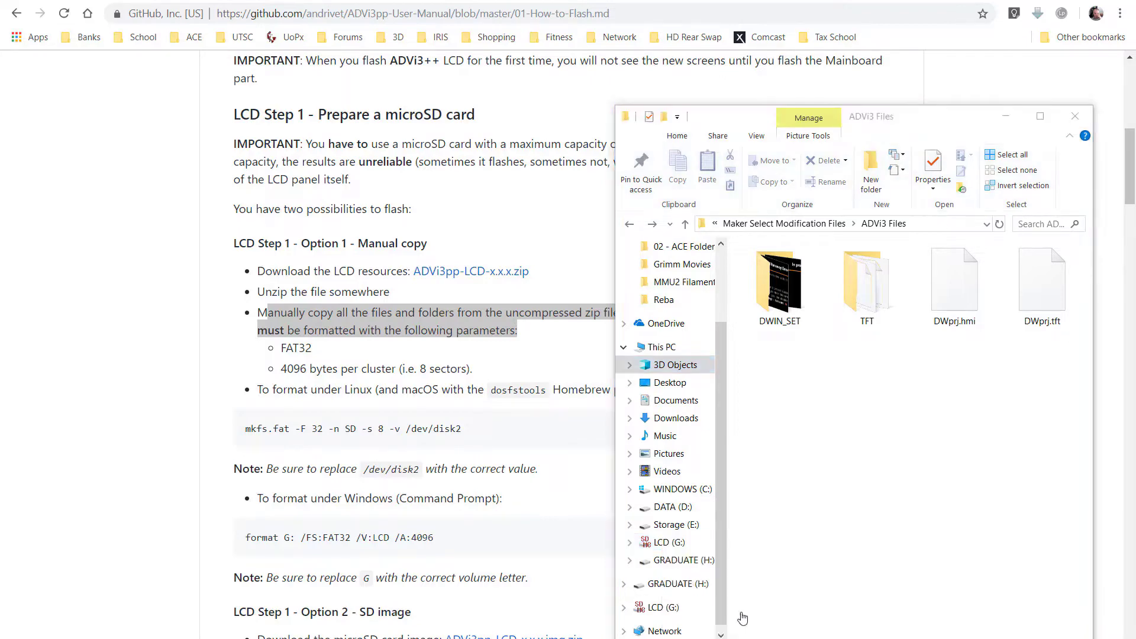
{"action": "left_click_drag", "start_coordinate": [917, 133], "coordinate": [407, 102]}
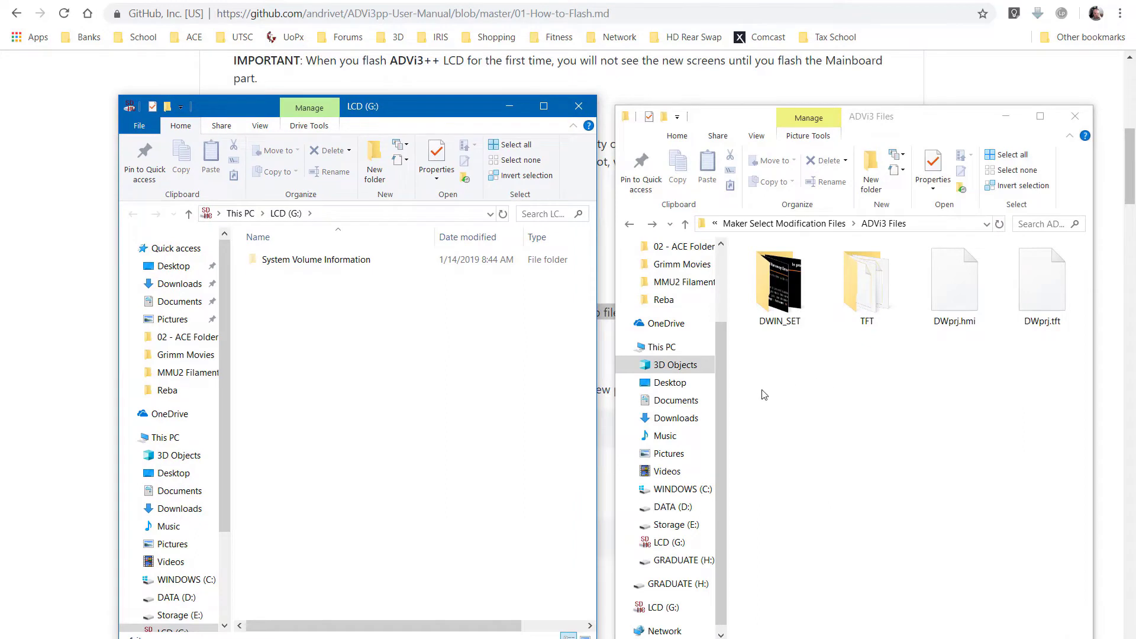
{"action": "left_click_drag", "start_coordinate": [743, 370], "coordinate": [1050, 243]}
{"action": "left_click_drag", "start_coordinate": [769, 277], "coordinate": [459, 370]}
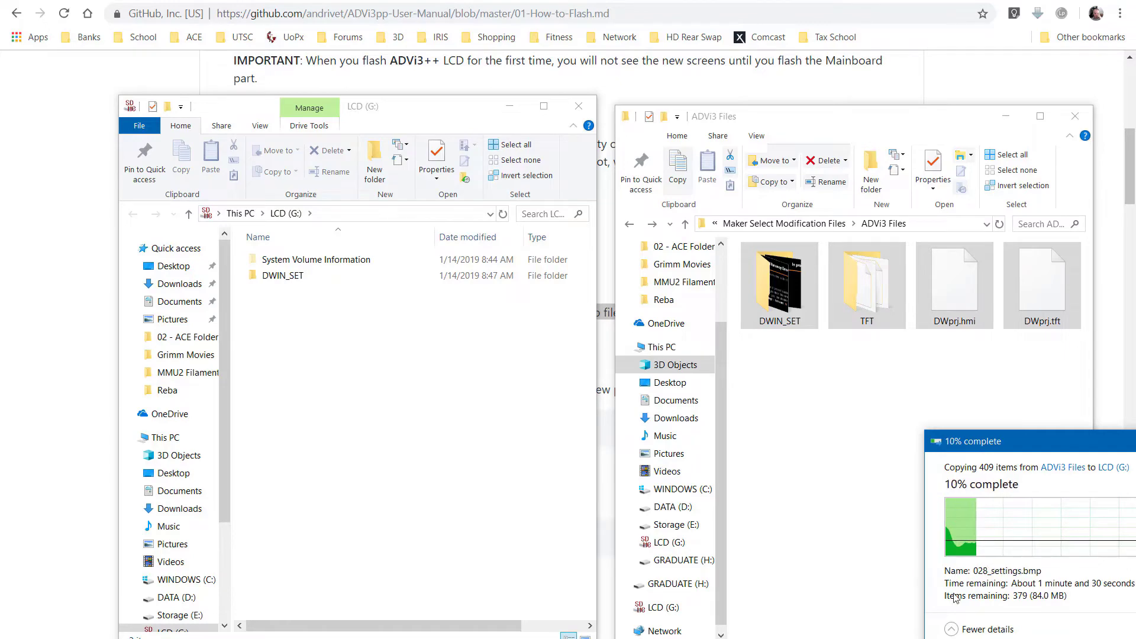
{"action": "left_click", "coordinate": [950, 630]}
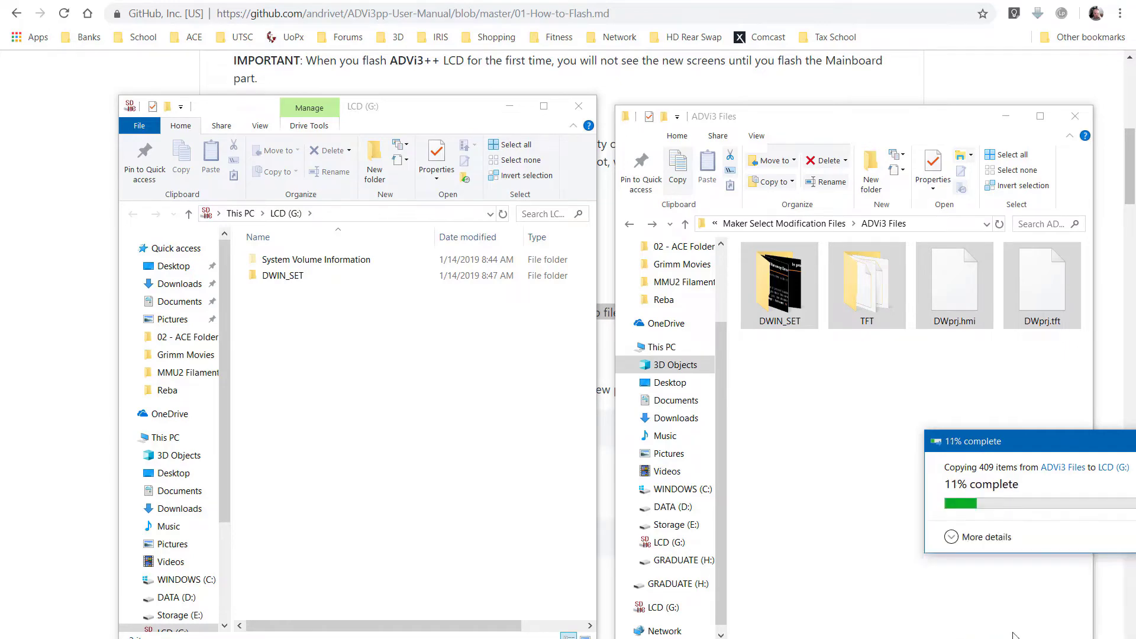
{"action": "left_click", "coordinate": [951, 537]}
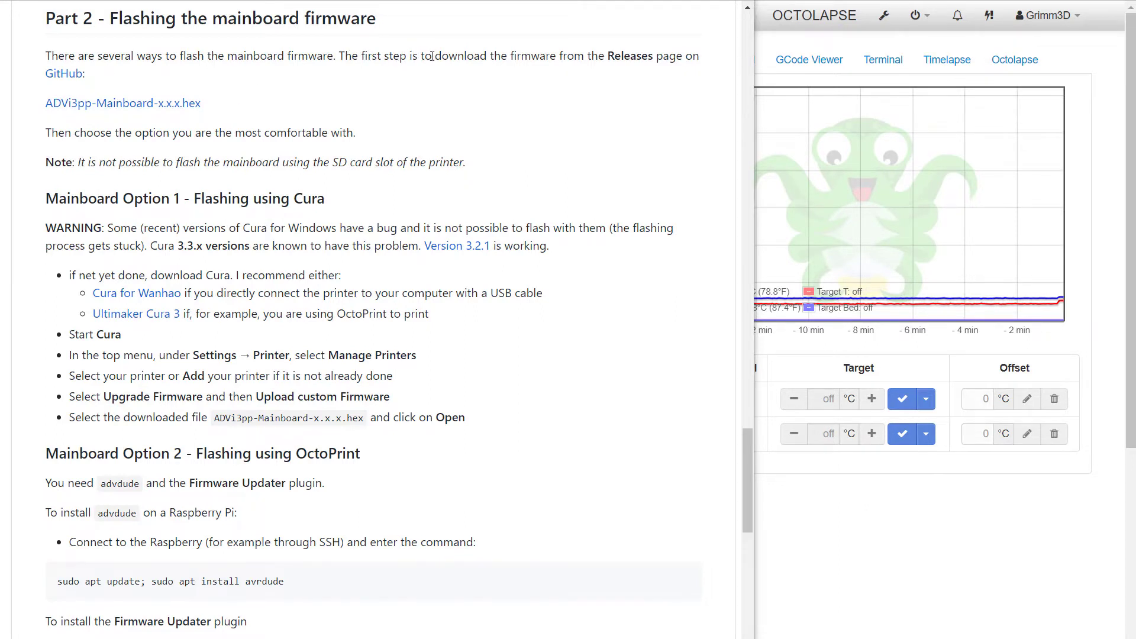
- Highlight the manual's step about downloading ADVi3pp-Mainboard-x.x.x.hex from Releases
{"action": "left_click_drag", "start_coordinate": [432, 56], "coordinate": [653, 56]}
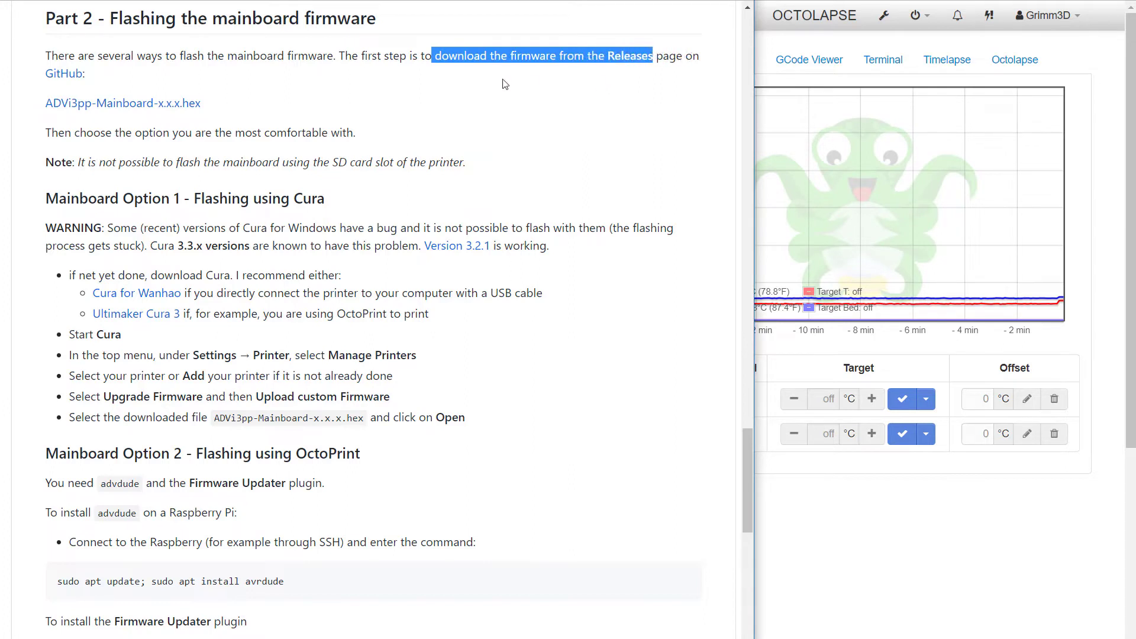
- Save ADVi3pp-Mainboard-3.0.2.hex into 3D_Designs > Maker Select Modification Files > ADVi3 Files
{"action": "left_click", "coordinate": [118, 106]}
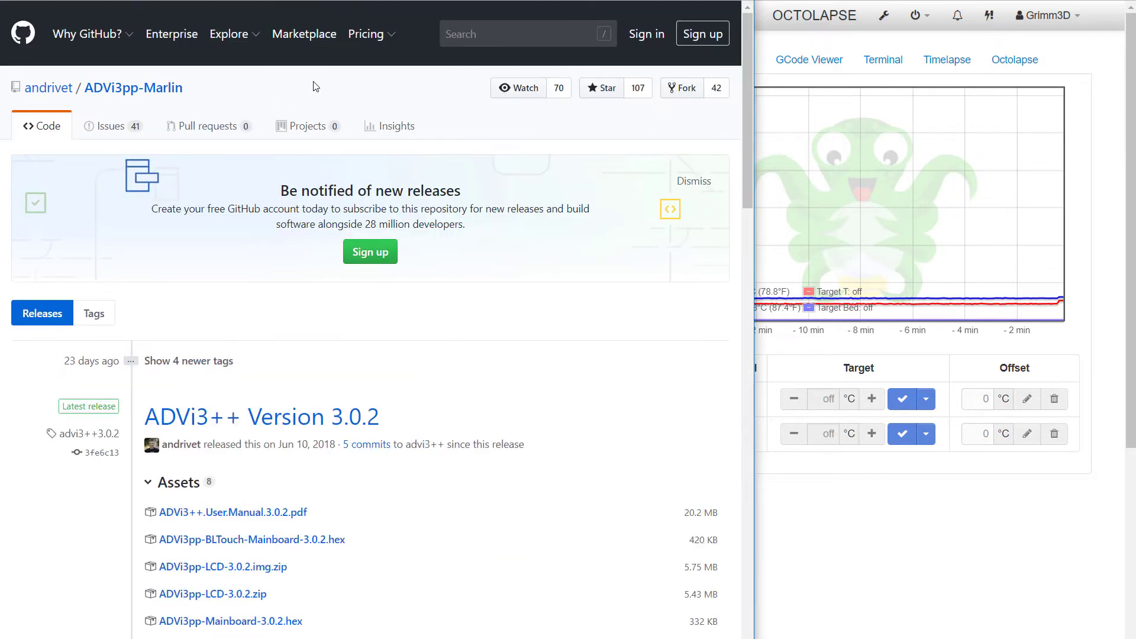
{"action": "scroll", "coordinate": [324, 335], "scroll_direction": "down", "scroll_amount": 6}
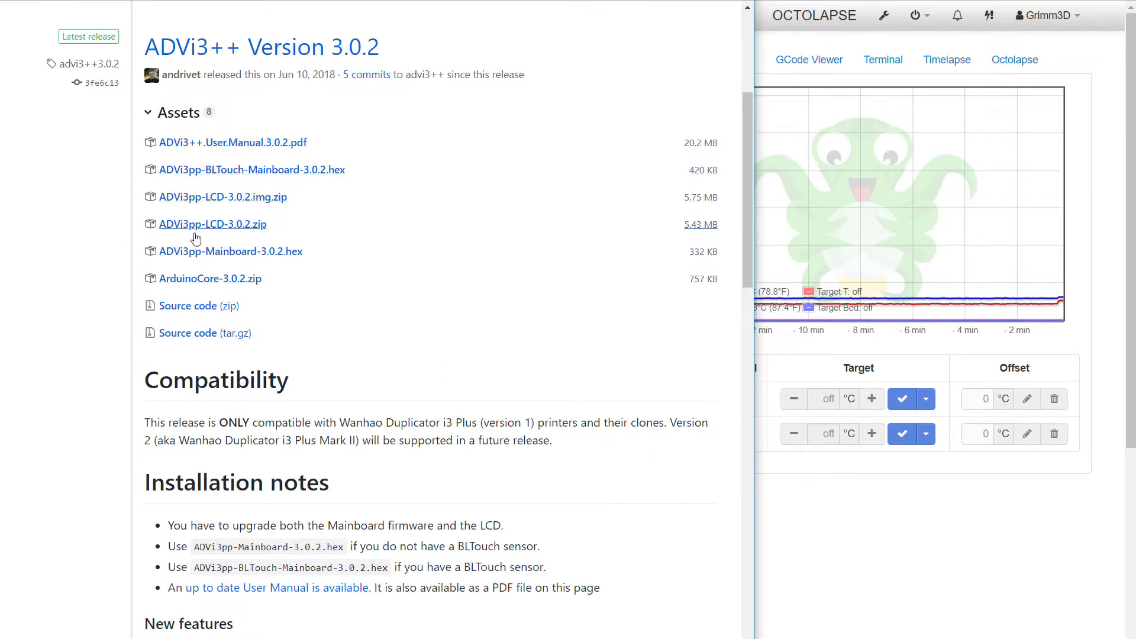
{"action": "left_click", "coordinate": [246, 257]}
{"action": "left_click", "coordinate": [67, 149]}
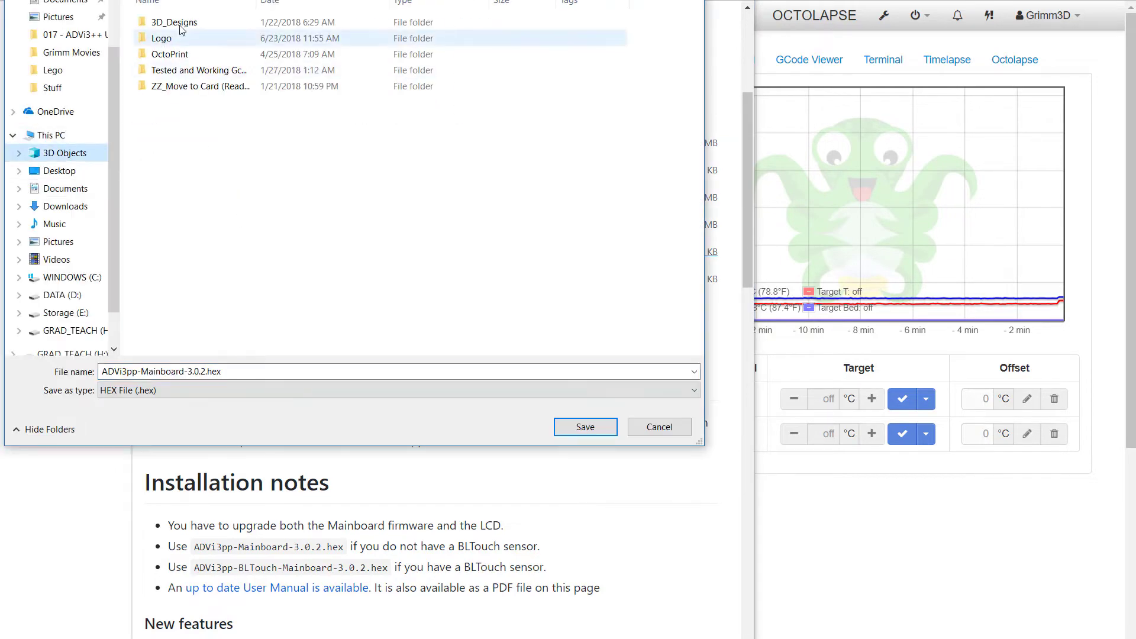
{"action": "double_click", "coordinate": [177, 22]}
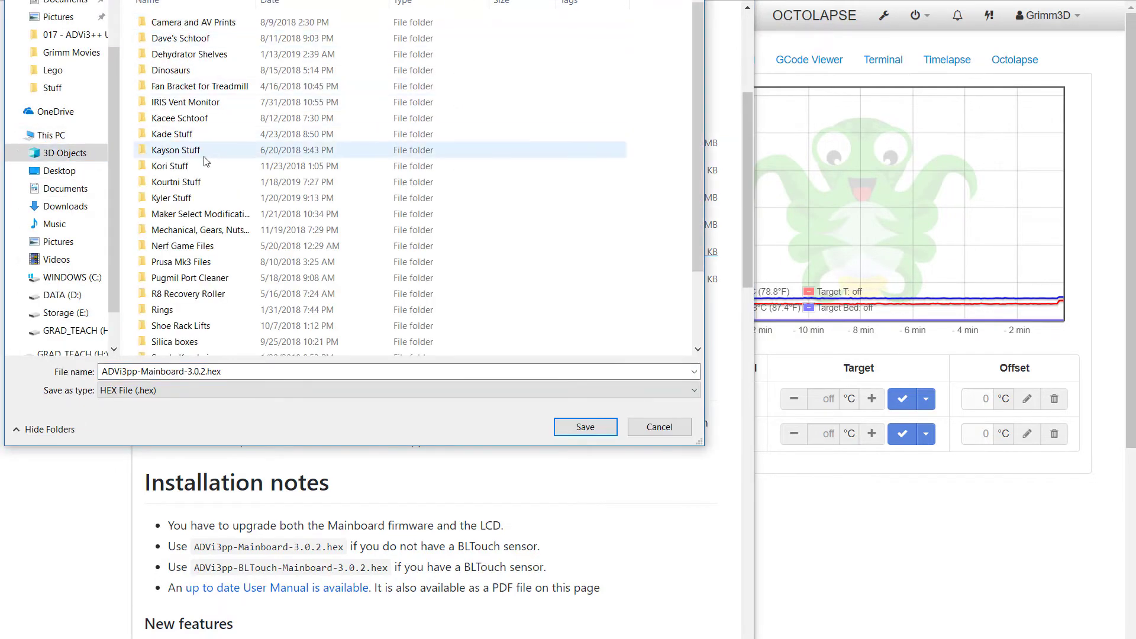
{"action": "double_click", "coordinate": [201, 214]}
{"action": "double_click", "coordinate": [224, 25]}
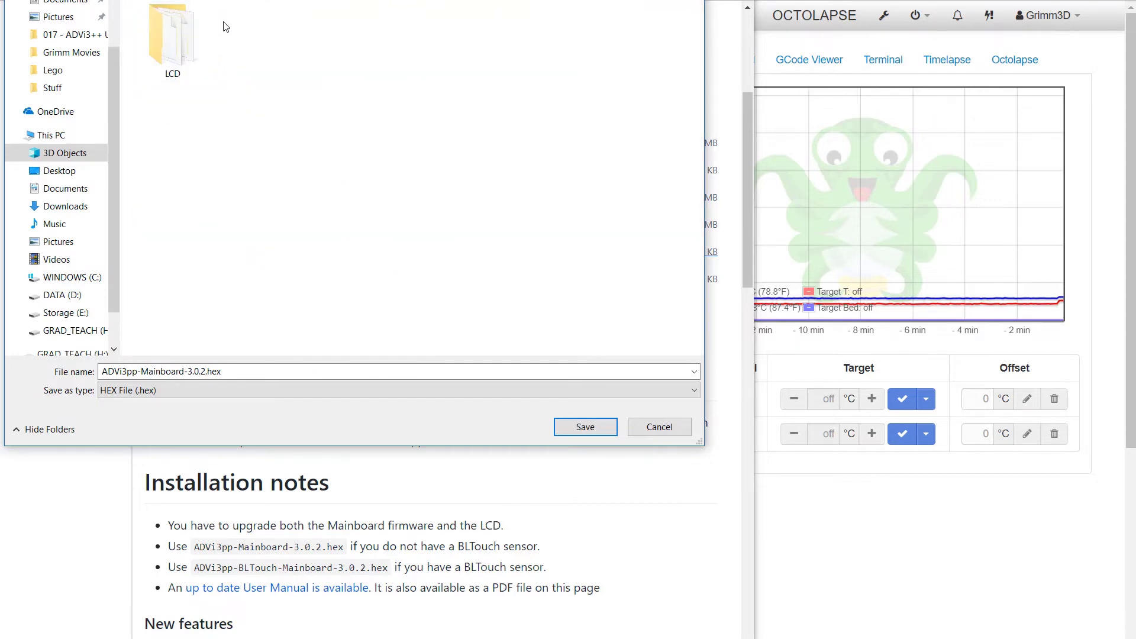
{"action": "left_click", "coordinate": [587, 426]}
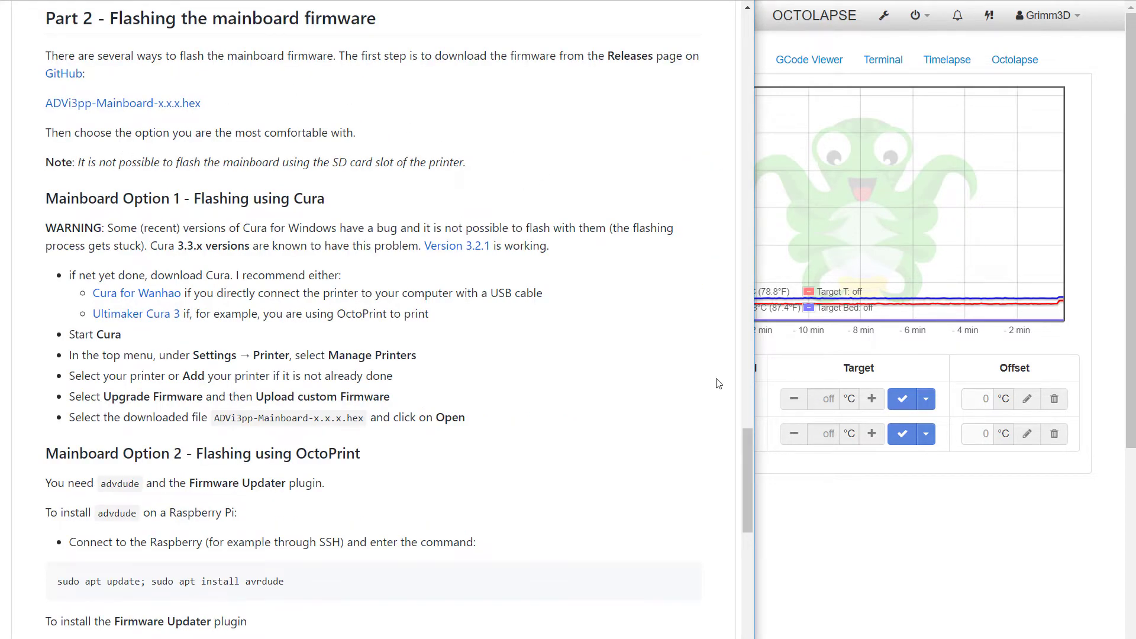
- Scroll past the Cura option to OctoPrint flashing's advdude and Firmware Updater requirement
{"action": "left_click_drag", "start_coordinate": [747, 446], "coordinate": [743, 467]}
{"action": "left_click_drag", "start_coordinate": [77, 22], "coordinate": [324, 32]}
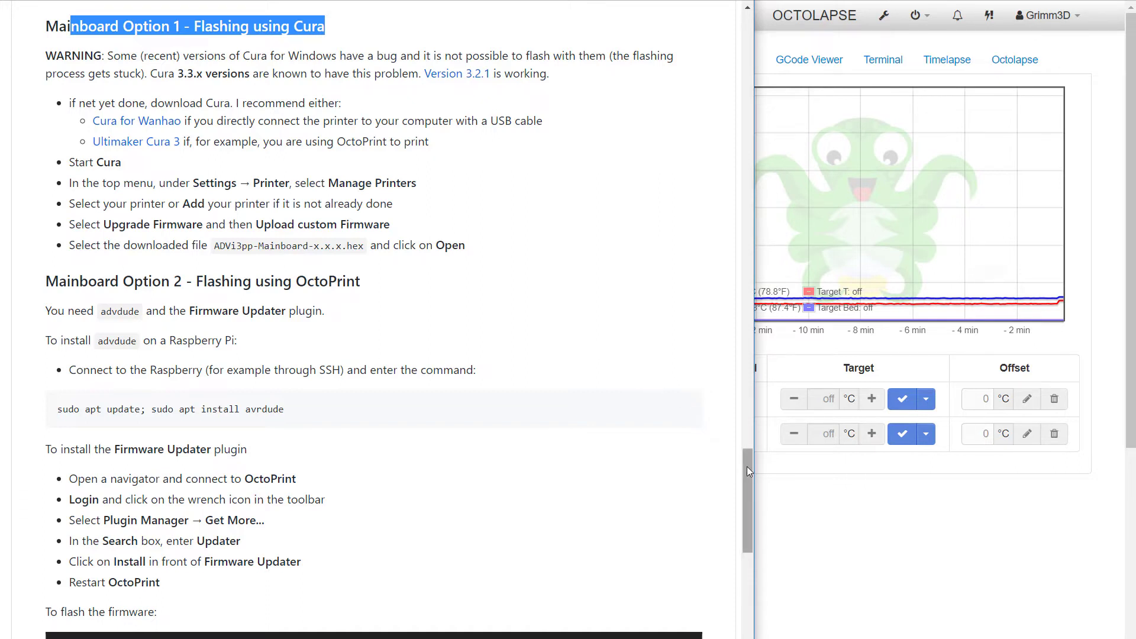
{"action": "left_click_drag", "start_coordinate": [746, 466], "coordinate": [740, 497]}
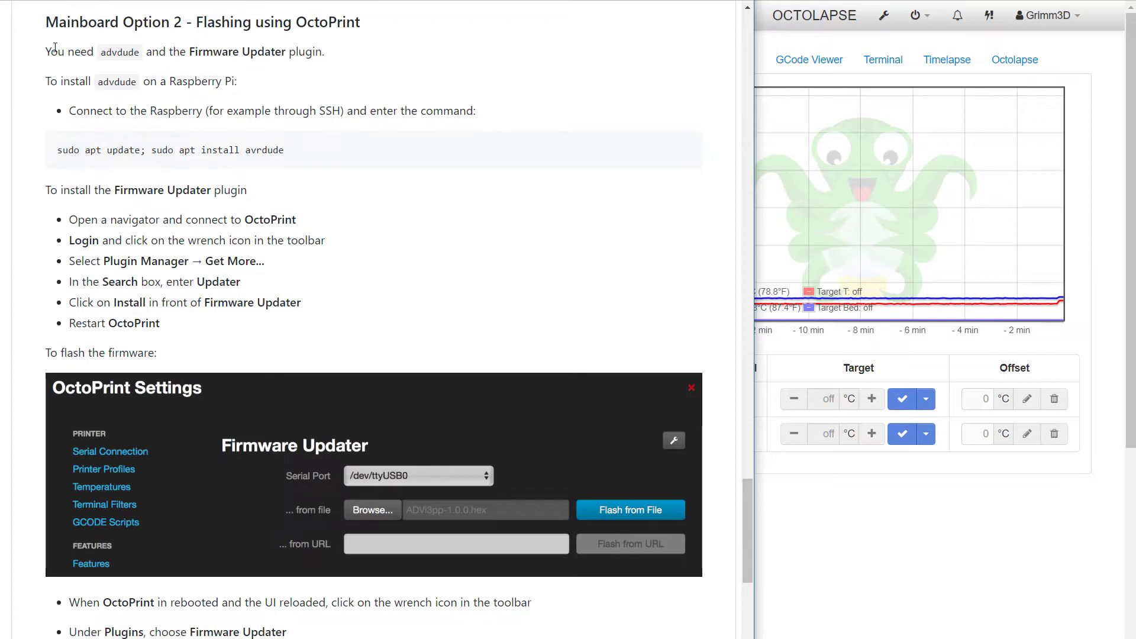
{"action": "left_click_drag", "start_coordinate": [68, 51], "coordinate": [304, 51]}
- Open the Plugin Manager's Get More plugin repository in OctoPrint settings
{"action": "left_click", "coordinate": [1095, 148]}
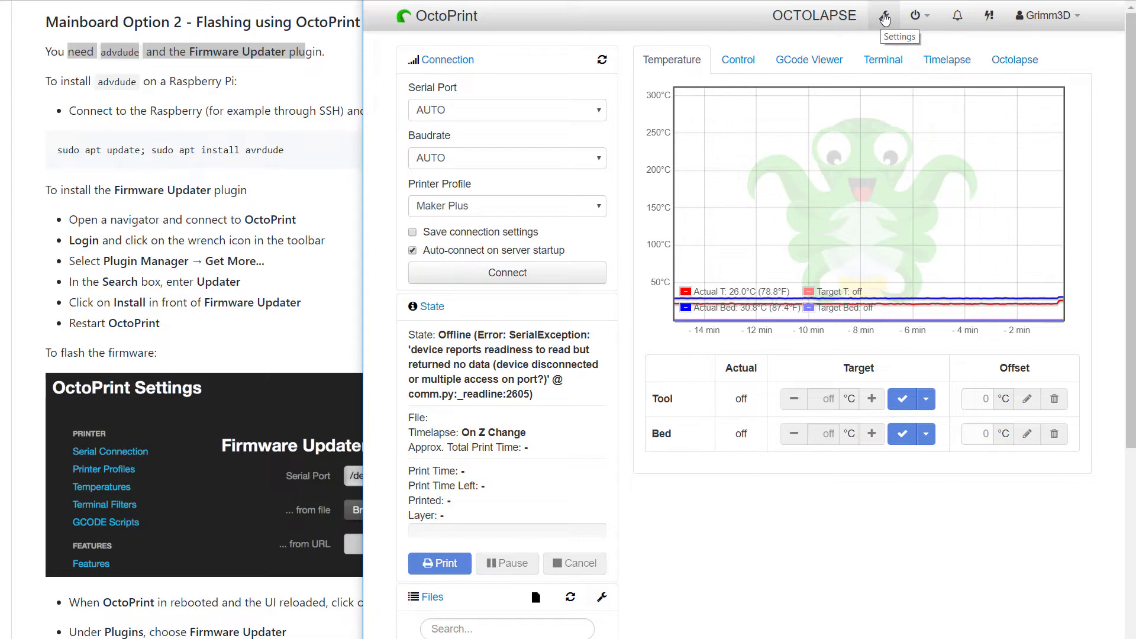
{"action": "left_click", "coordinate": [884, 18]}
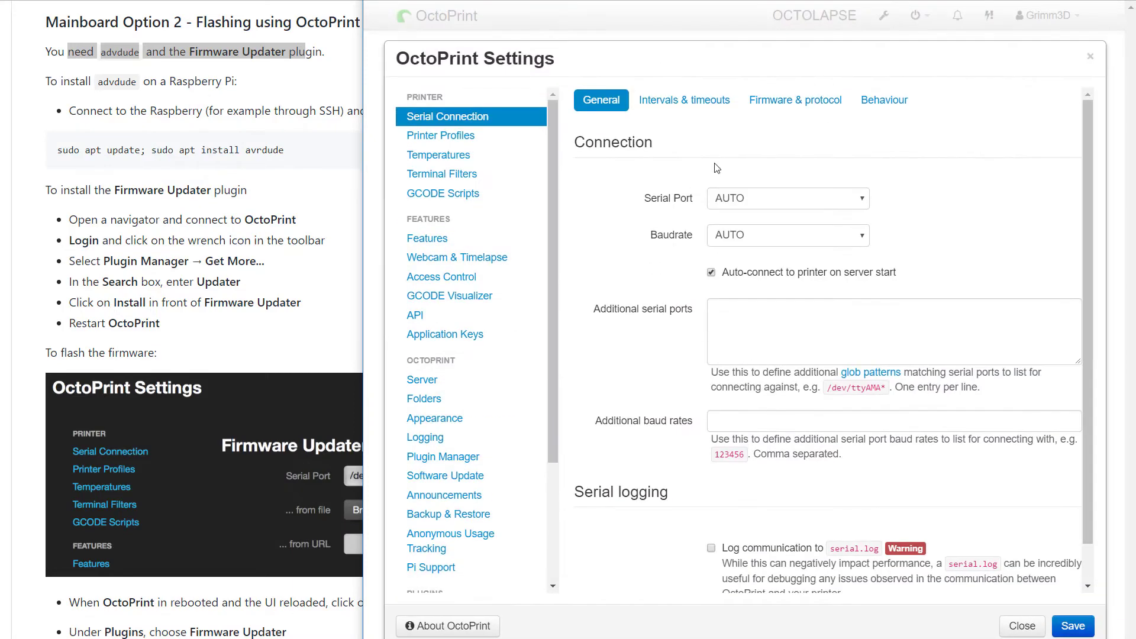
{"action": "left_click_drag", "start_coordinate": [551, 174], "coordinate": [452, 302]}
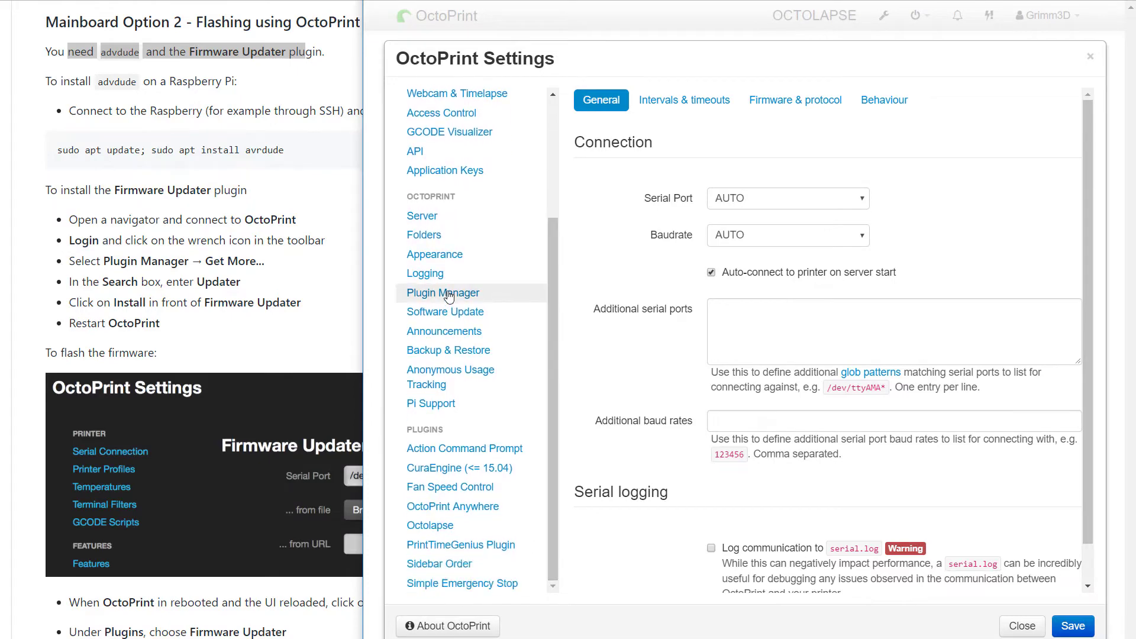
{"action": "left_click", "coordinate": [447, 295]}
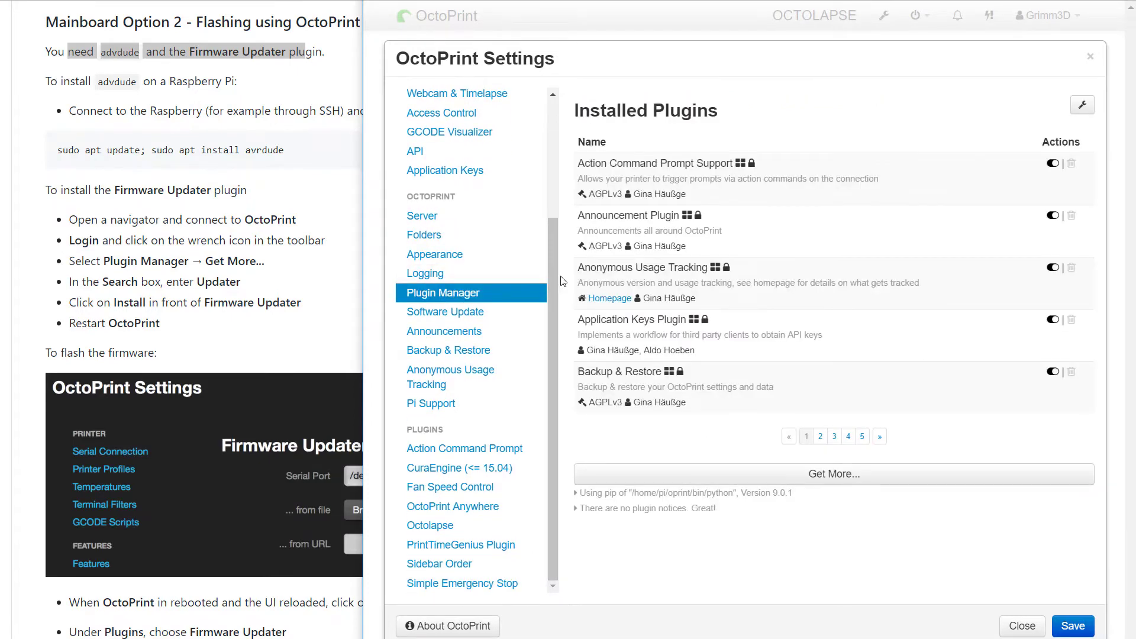
{"action": "left_click", "coordinate": [763, 475]}
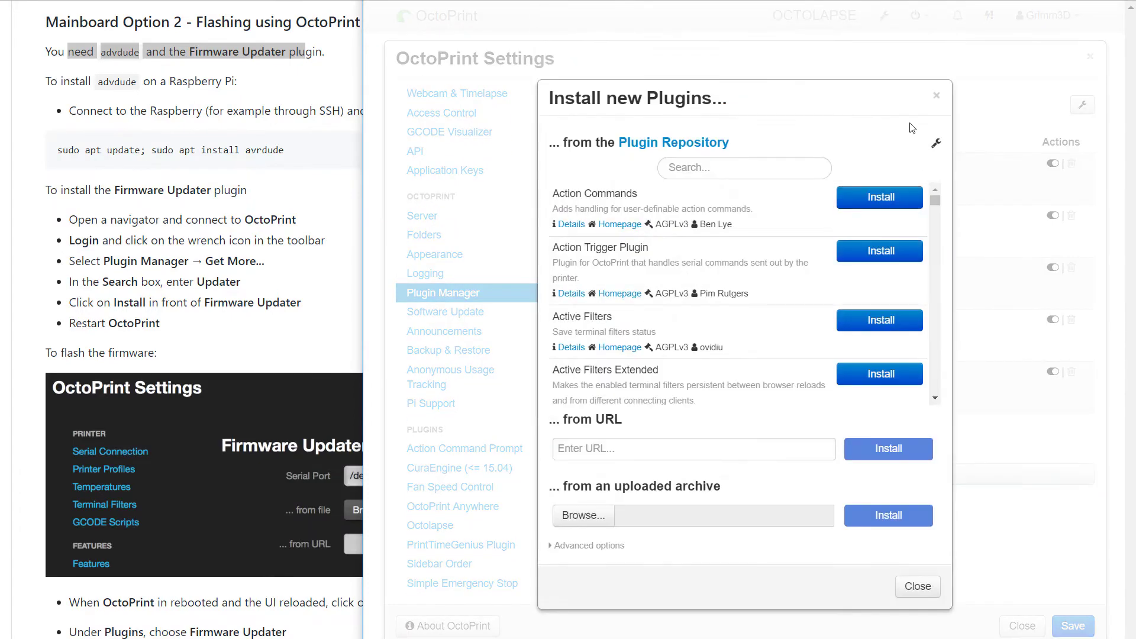
- Search the repository for 'updater' and install the Firmware Updater plugin
{"action": "left_click", "coordinate": [720, 167]}
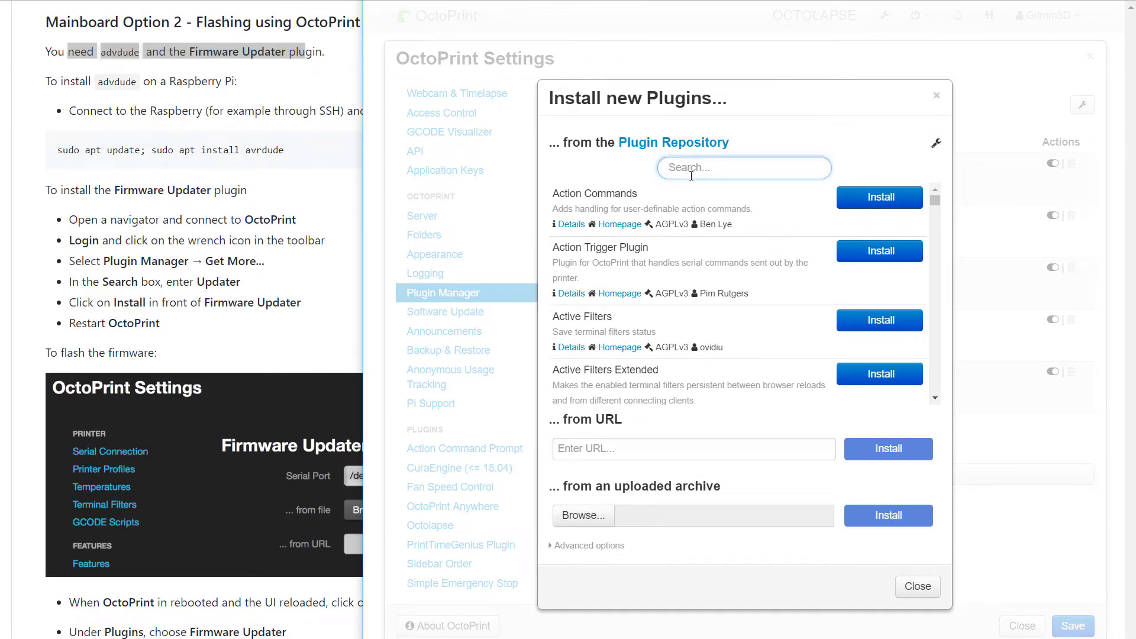
{"action": "type", "text": "updayte"}
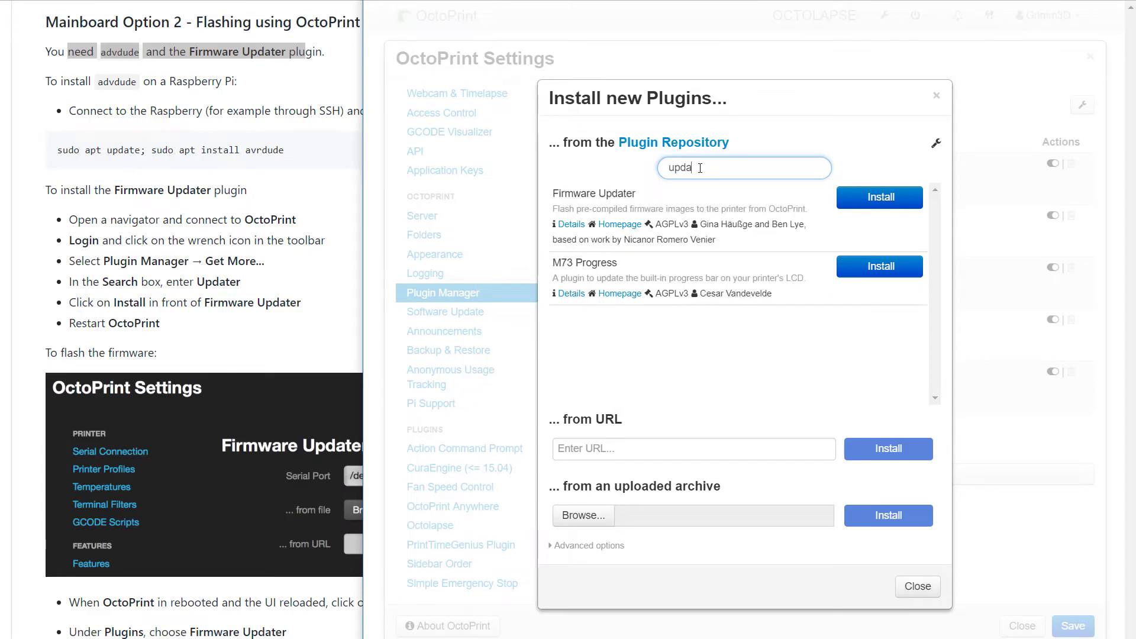
{"action": "key", "text": "BackSpace"}
{"action": "type", "text": "ter"}
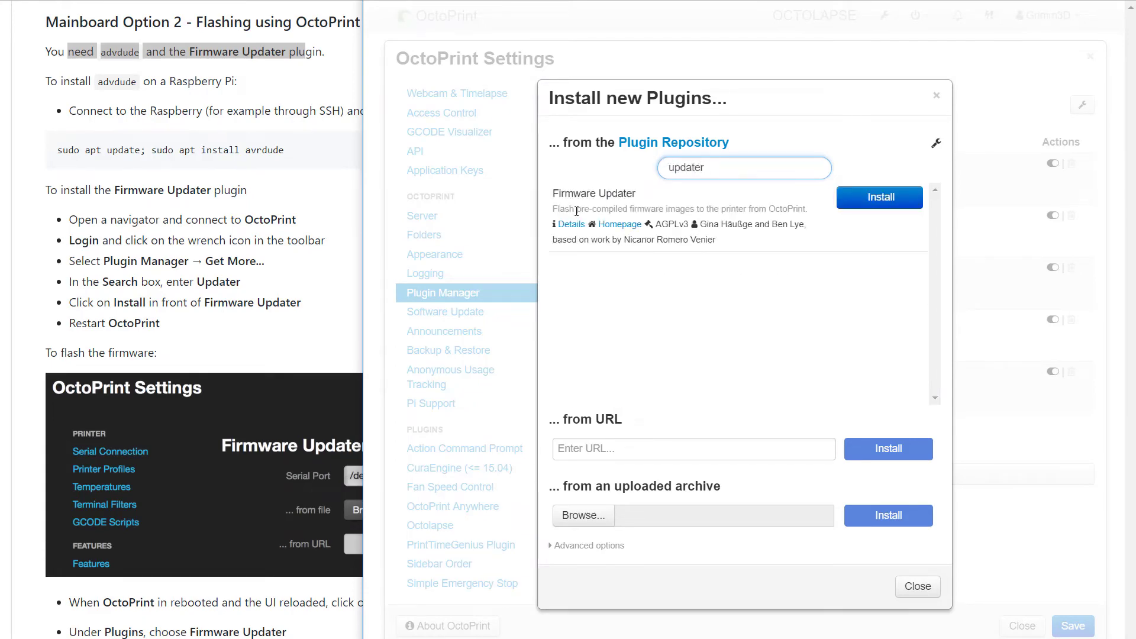
{"action": "left_click", "coordinate": [879, 202]}
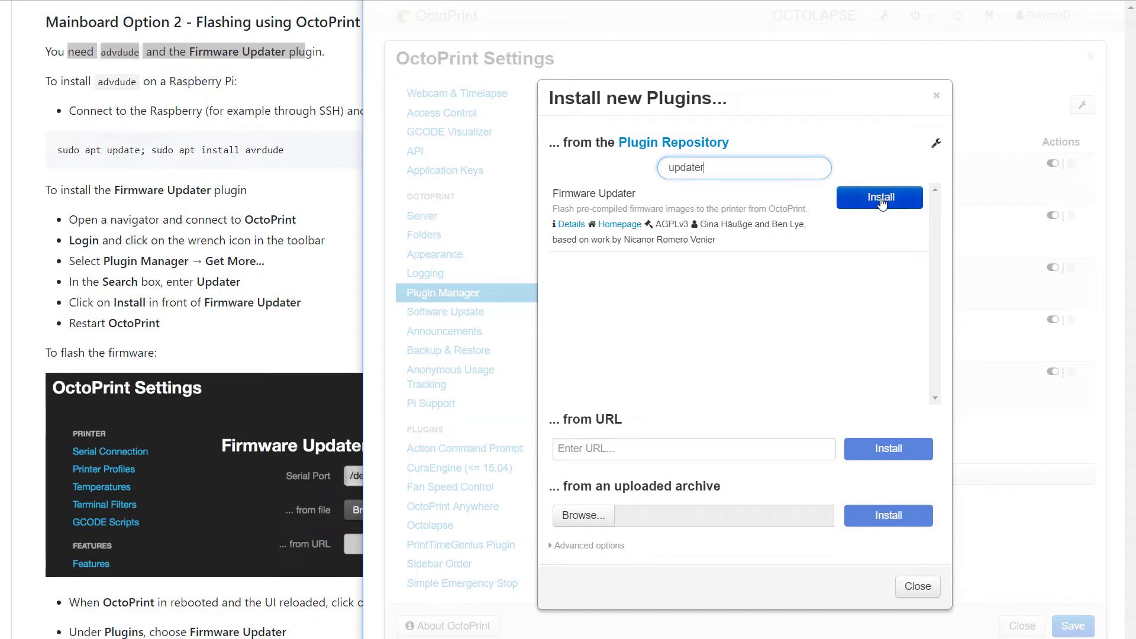
{"action": "left_click", "coordinate": [880, 199]}
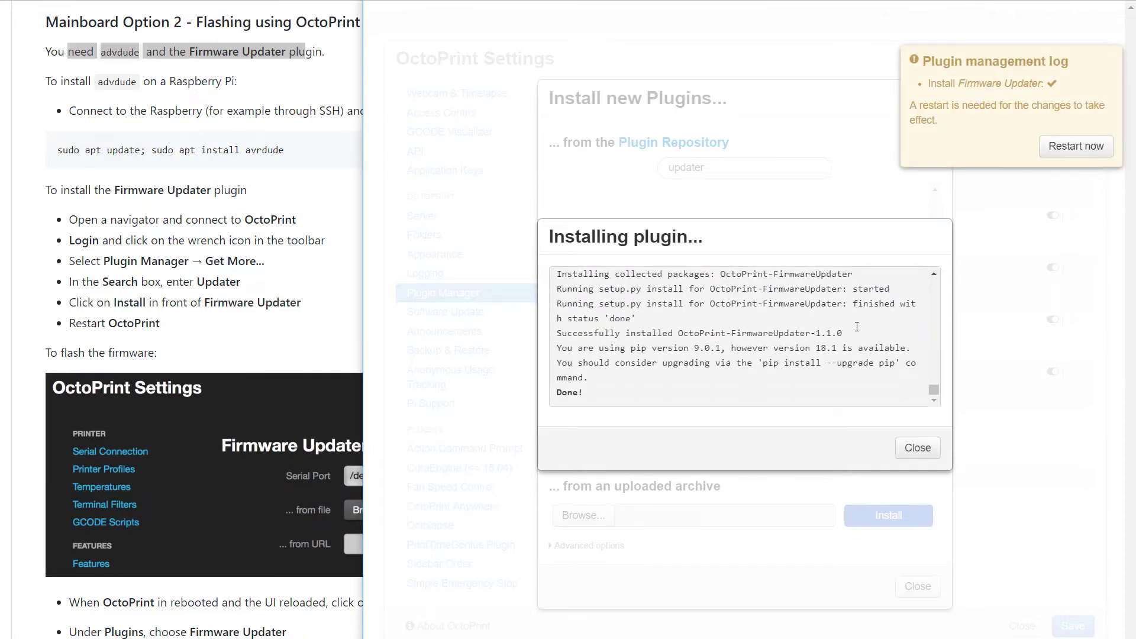
- Restart the OctoPrint server and confirm, waiting until the reload prompt appears
{"action": "left_click", "coordinate": [1076, 148]}
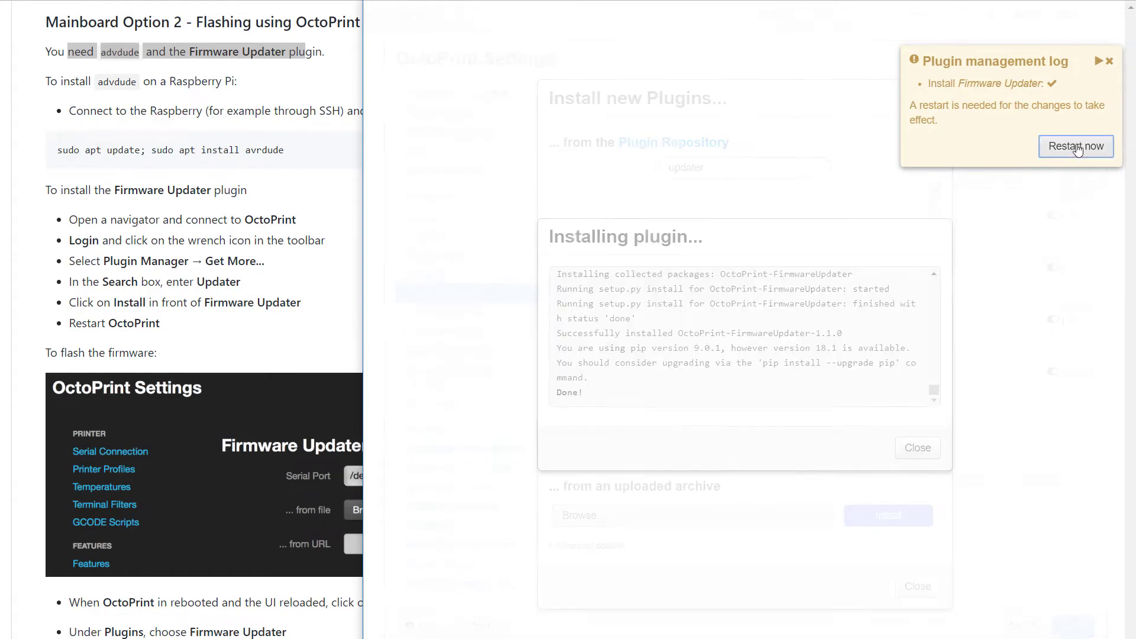
{"action": "left_click", "coordinate": [923, 423]}
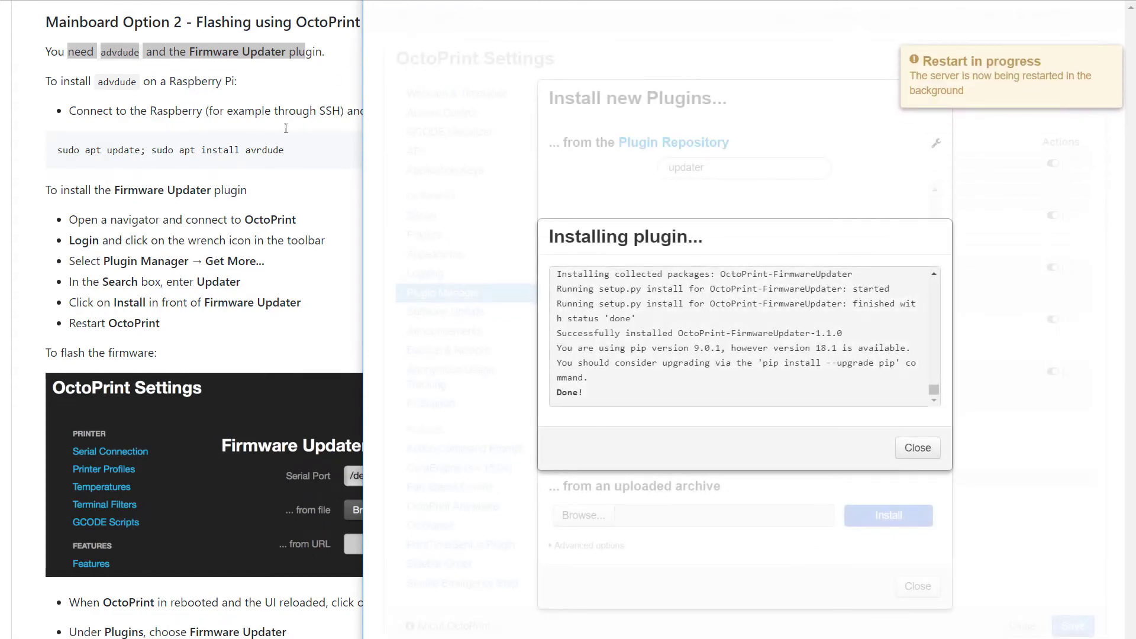
{"action": "left_click", "coordinate": [324, 176]}
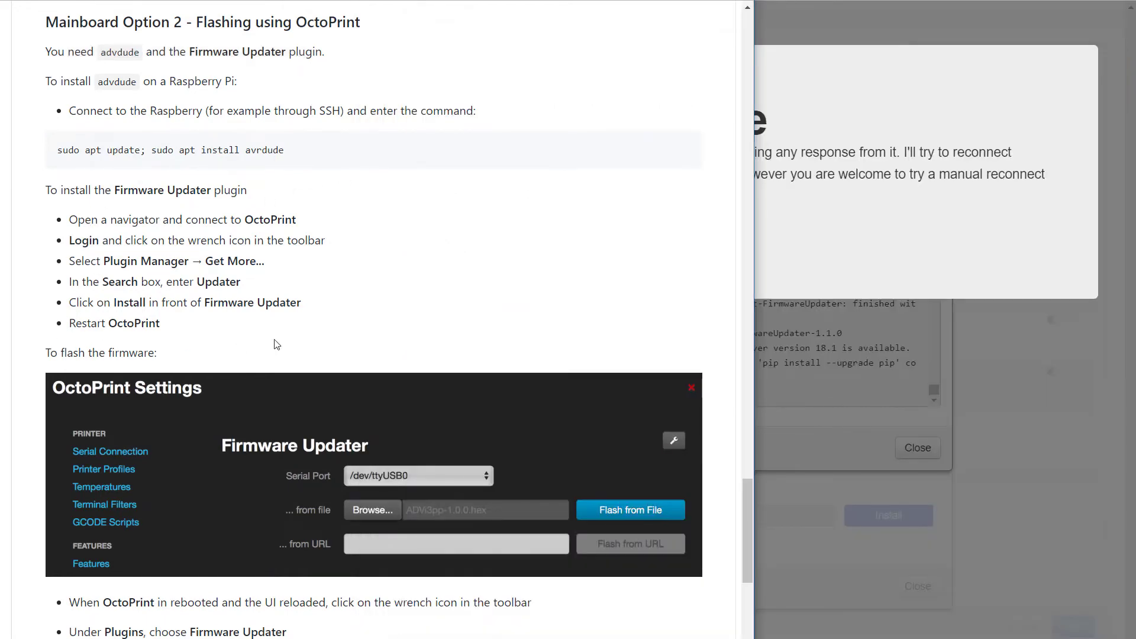
{"action": "scroll", "coordinate": [277, 343], "scroll_direction": "down", "scroll_amount": 3}
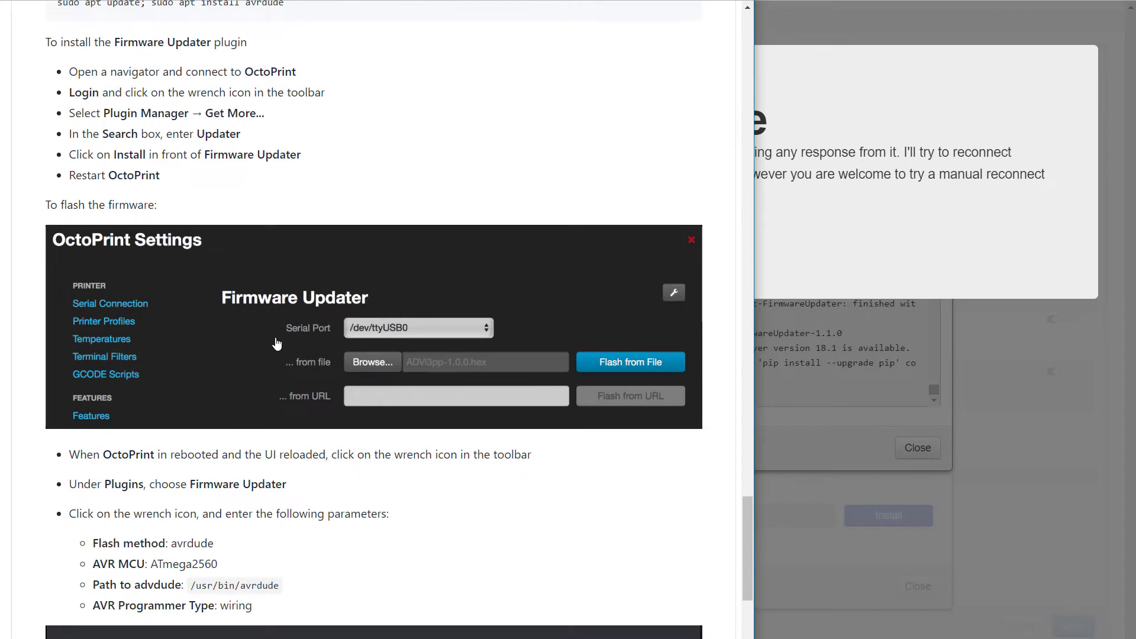
{"action": "scroll", "coordinate": [276, 306], "scroll_direction": "down", "scroll_amount": 1}
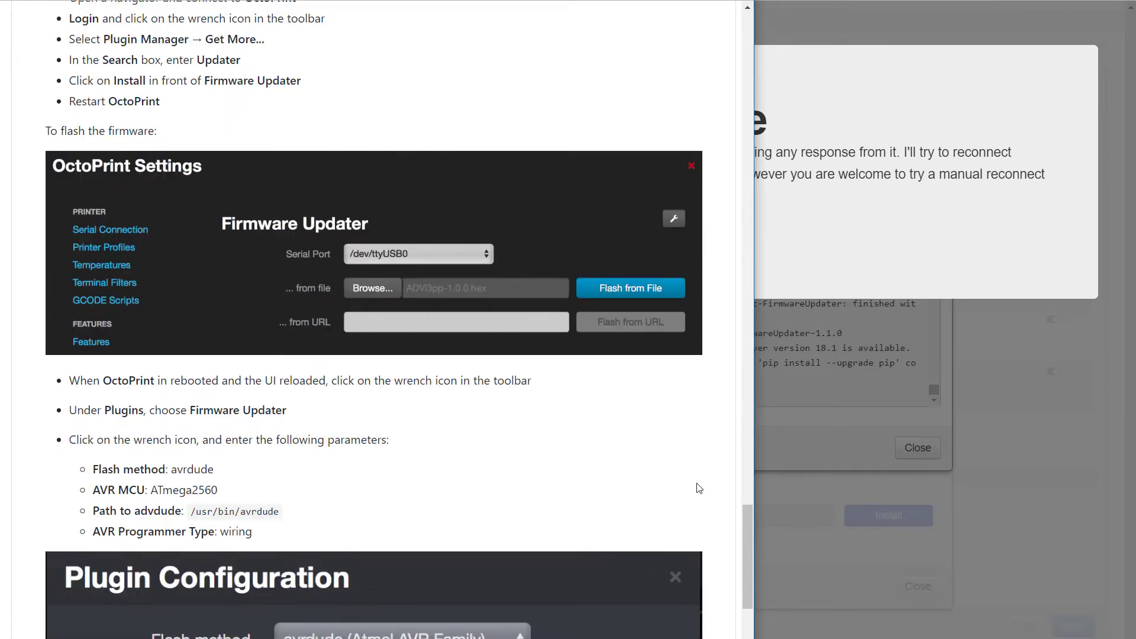
{"action": "left_click_drag", "start_coordinate": [747, 517], "coordinate": [747, 530]}
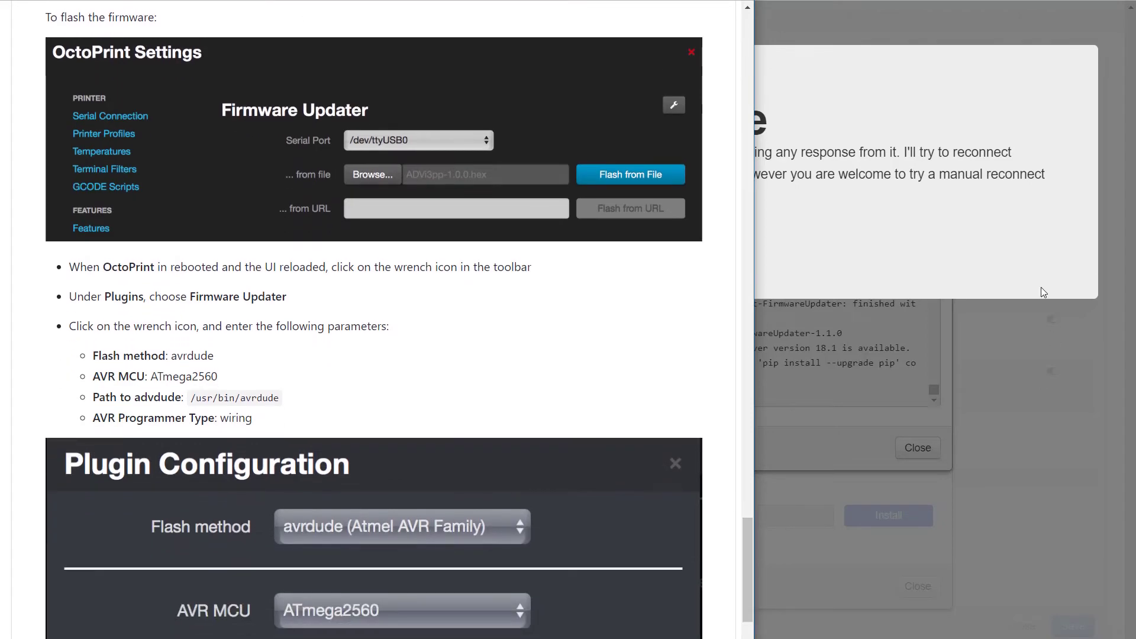
{"action": "left_click", "coordinate": [953, 208]}
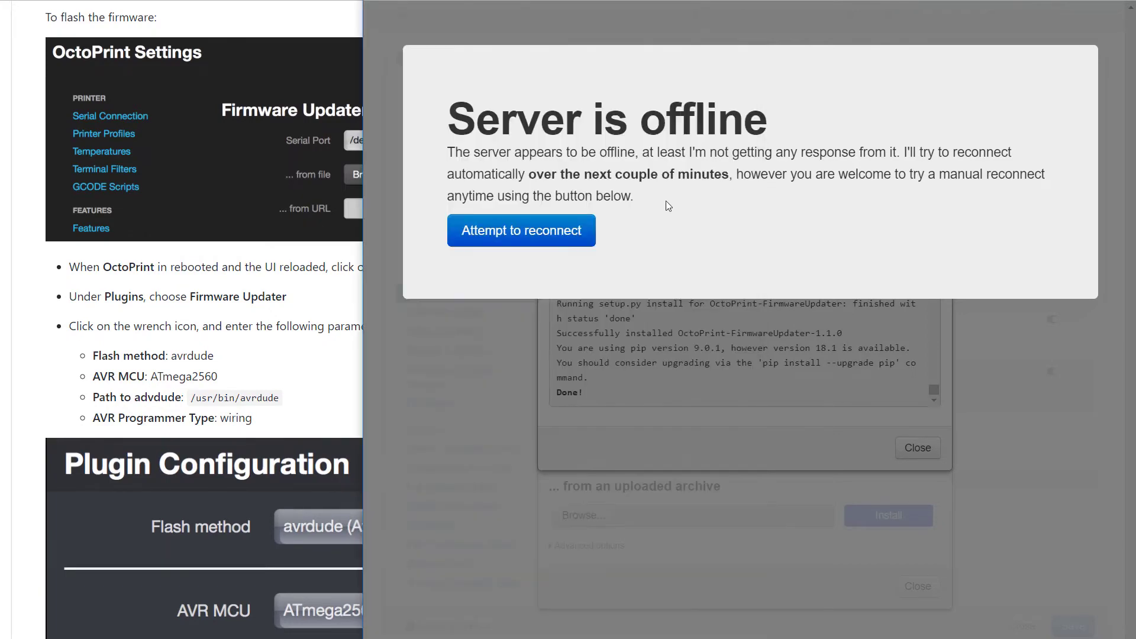
{"action": "left_click", "coordinate": [524, 231]}
- Reload the web interface and reconnect to the printer from the Connection panel
{"action": "left_click", "coordinate": [540, 231]}
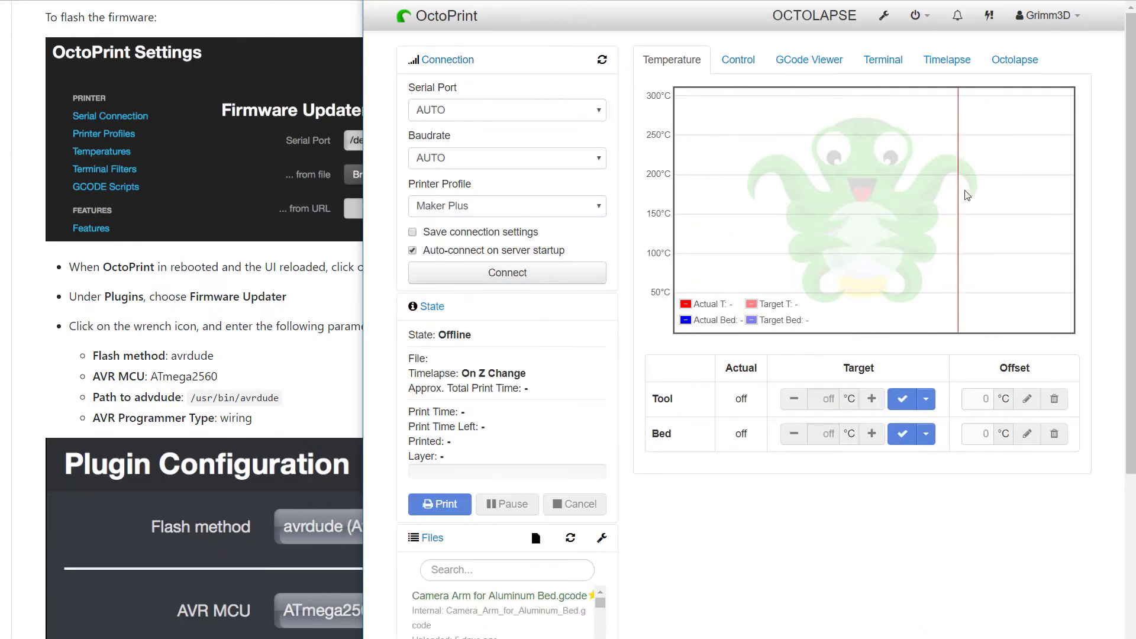
{"action": "left_click", "coordinate": [516, 273]}
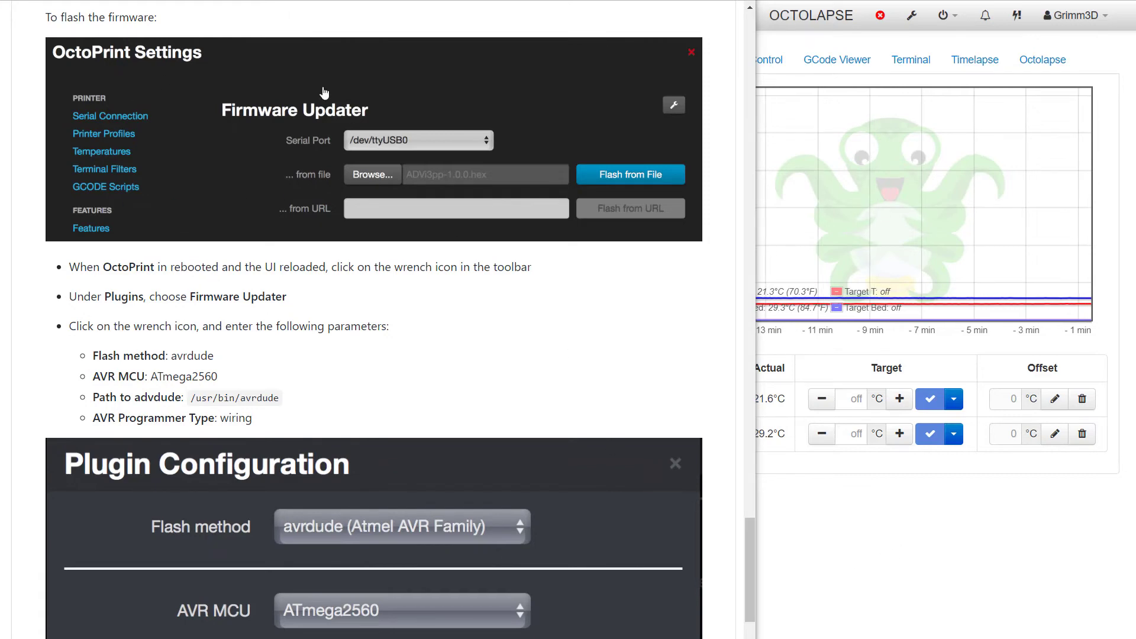
- Open the Firmware Updater page in OctoPrint settings
{"action": "left_click", "coordinate": [995, 550]}
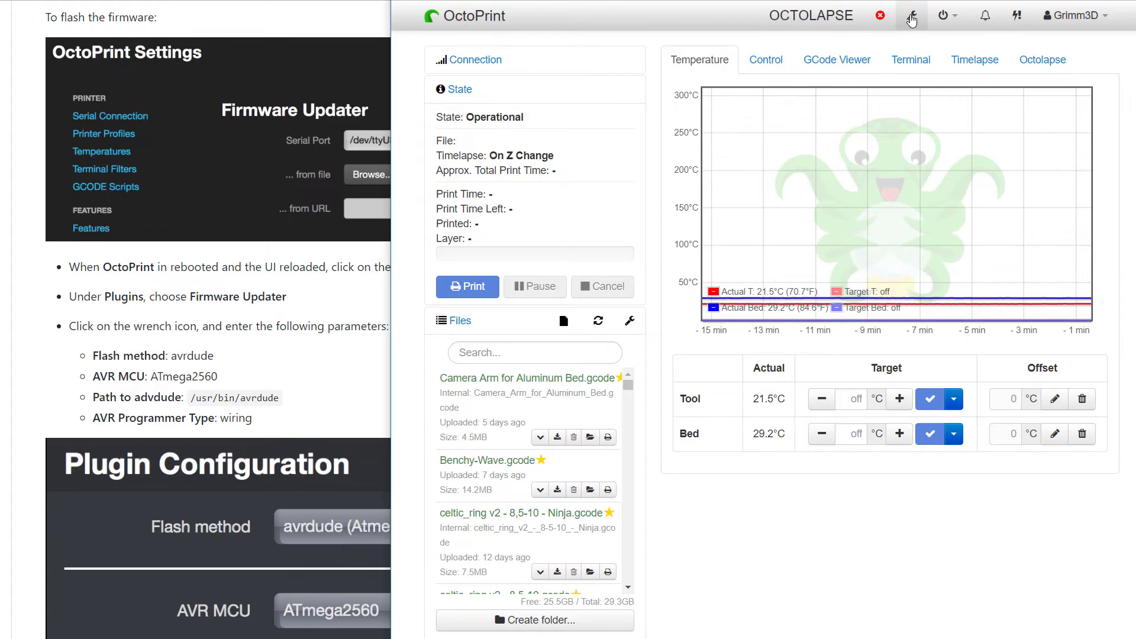
{"action": "left_click", "coordinate": [911, 20]}
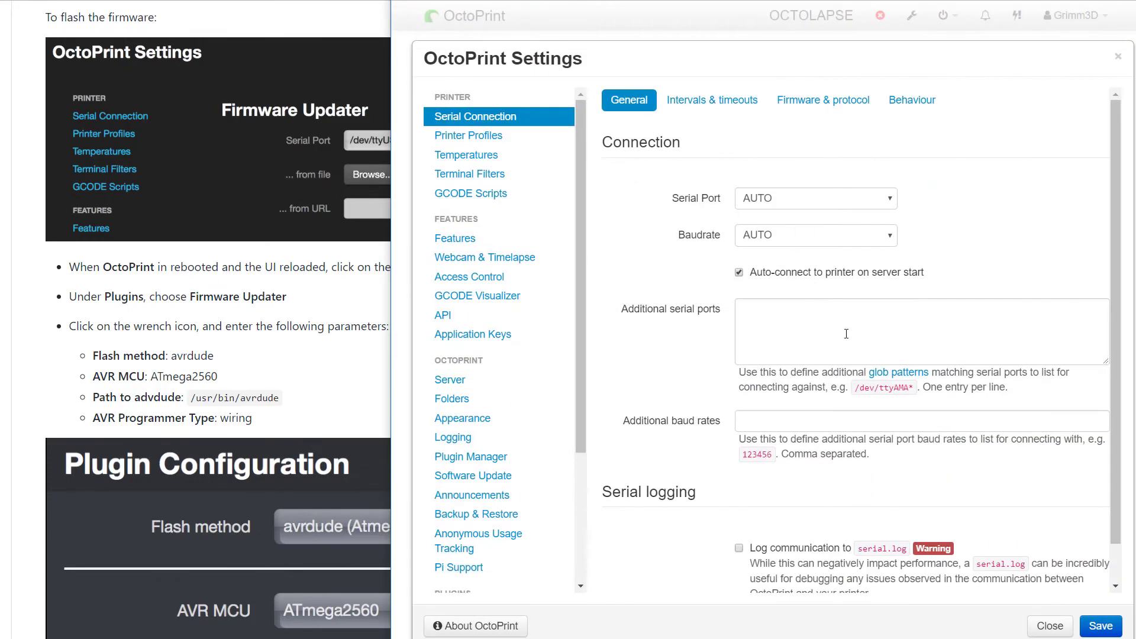
{"action": "left_click_drag", "start_coordinate": [582, 292], "coordinate": [573, 454]}
{"action": "left_click", "coordinate": [464, 489]}
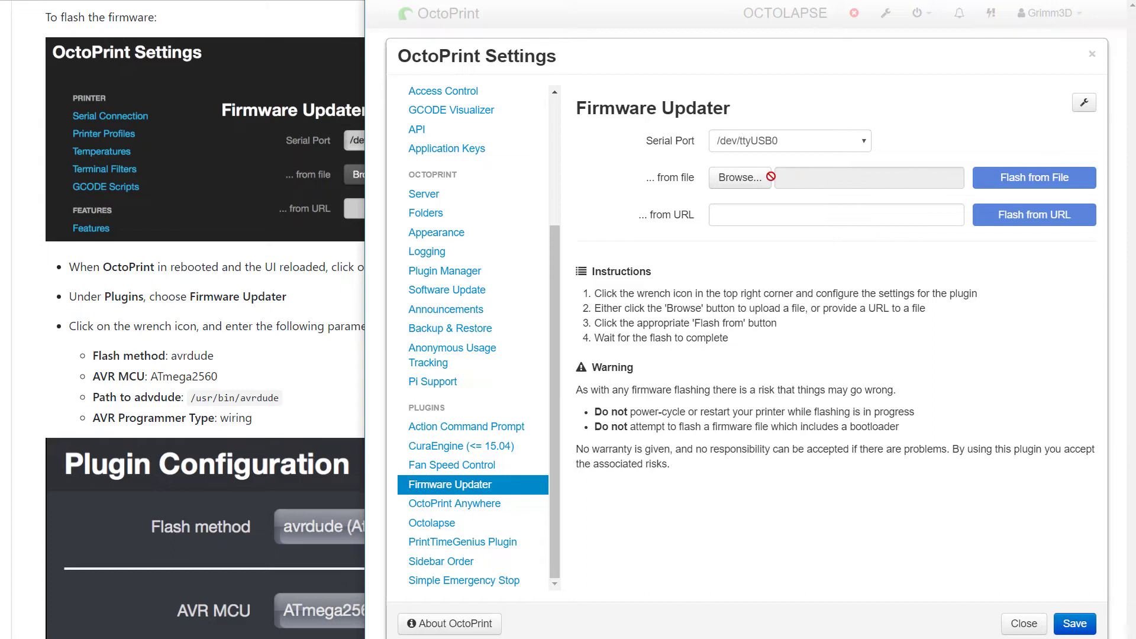
- Load ADVi3pp-Mainboard-3.0.2.hex from the ADVi3 Files folder as the firmware to flash
{"action": "left_click", "coordinate": [748, 183]}
{"action": "key", "text": "Escape"}
{"action": "left_click", "coordinate": [748, 183]}
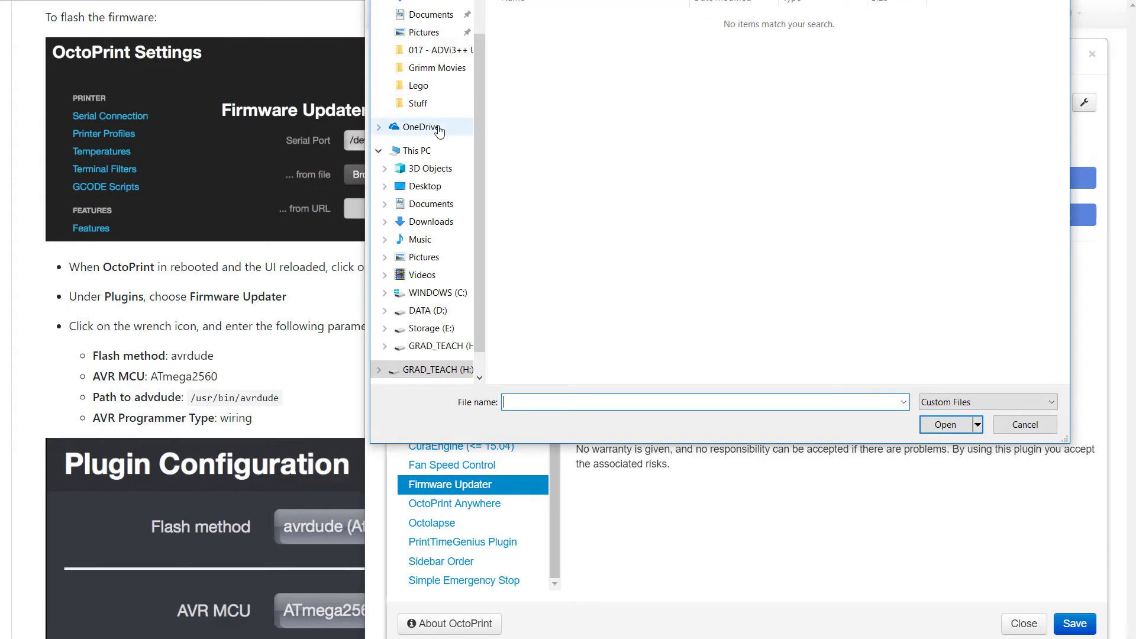
{"action": "left_click", "coordinate": [430, 168]}
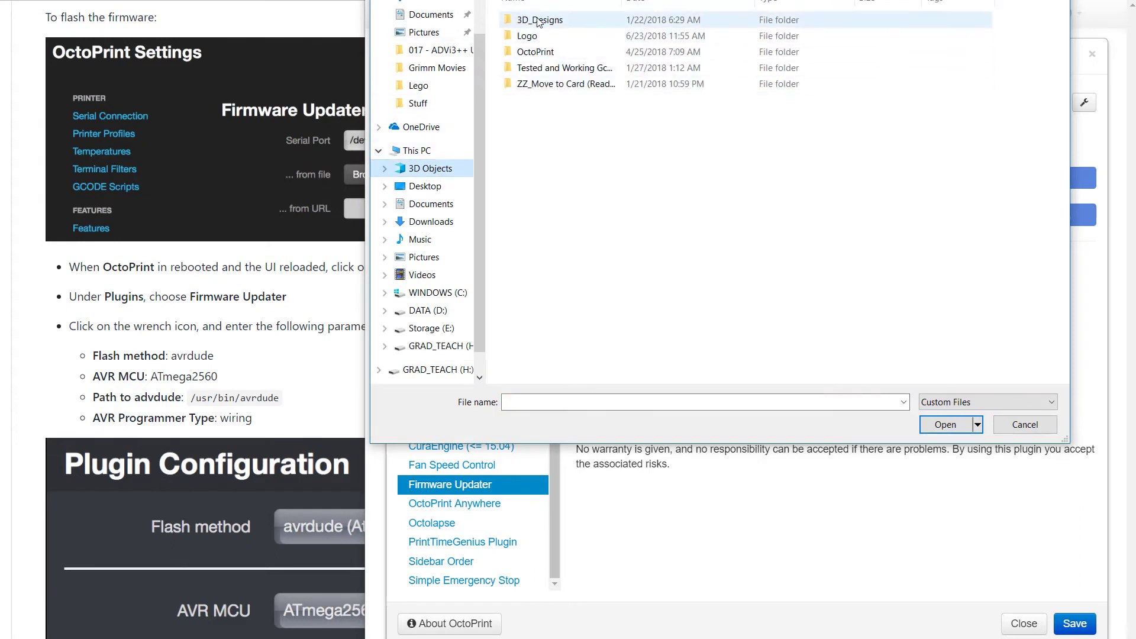
{"action": "double_click", "coordinate": [539, 20]}
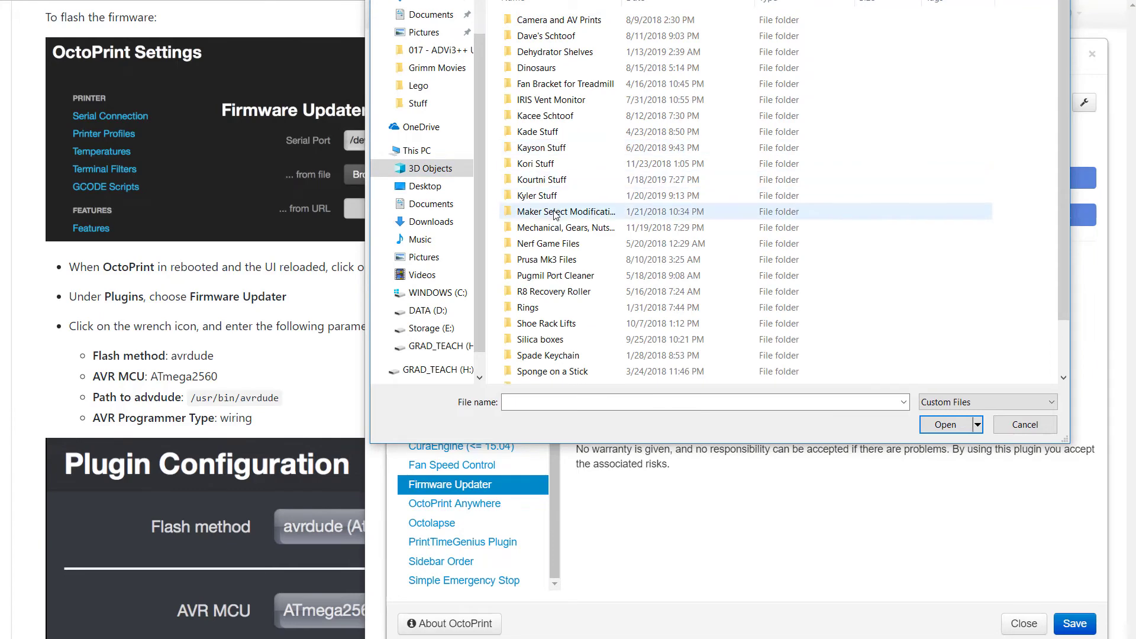
{"action": "double_click", "coordinate": [550, 211]}
{"action": "double_click", "coordinate": [545, 21]}
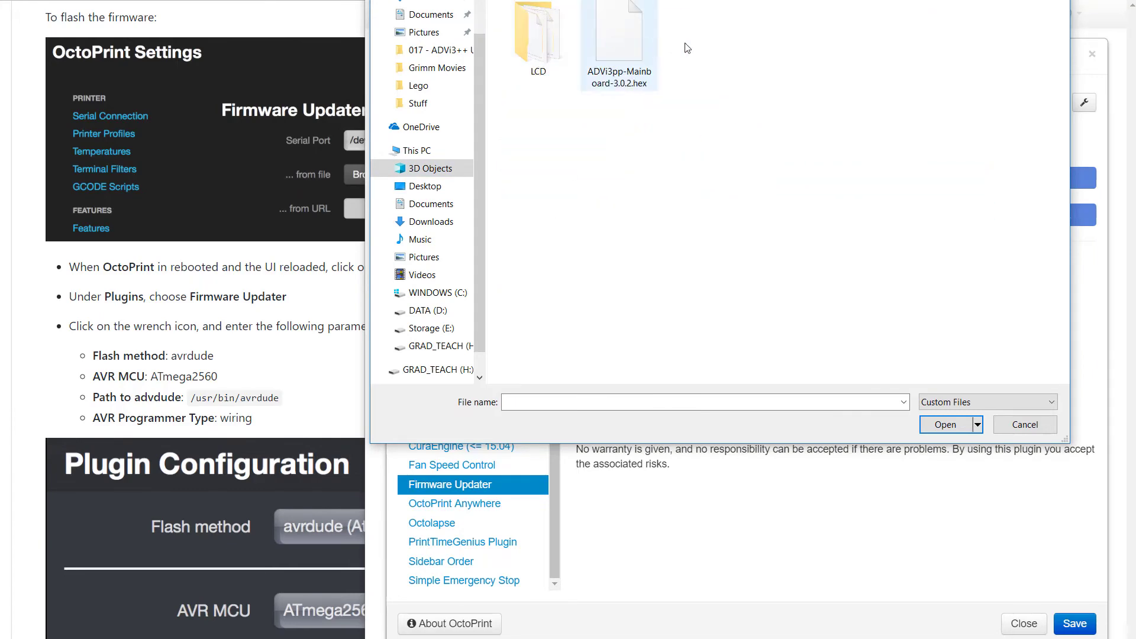
{"action": "left_click", "coordinate": [608, 29]}
{"action": "left_click", "coordinate": [945, 425]}
{"action": "left_click", "coordinate": [1084, 103]}
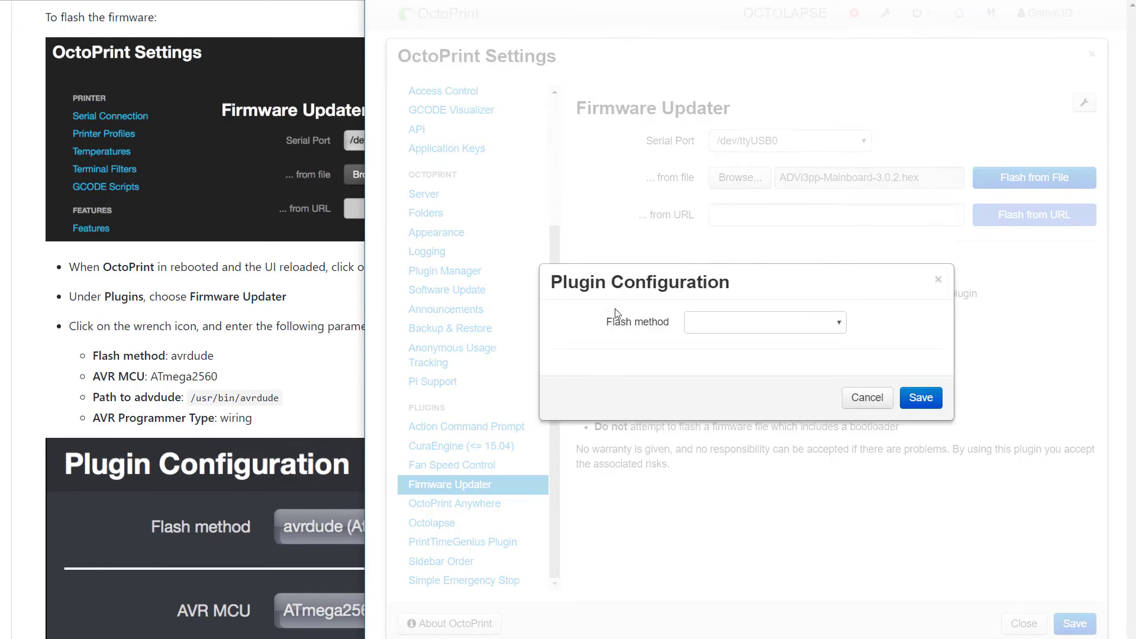
- Set flashing to avrdude, ATmega2560, /usr/bin/avrdude with the wiring programmer, and save
{"action": "left_click", "coordinate": [838, 324]}
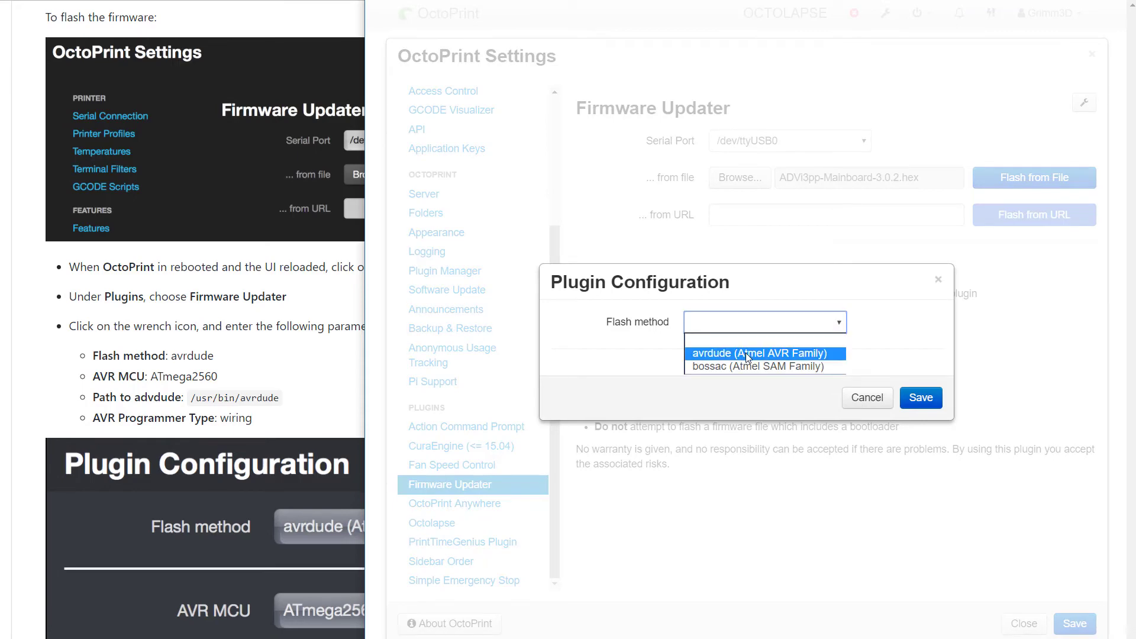
{"action": "left_click", "coordinate": [747, 353]}
{"action": "left_click", "coordinate": [839, 385]}
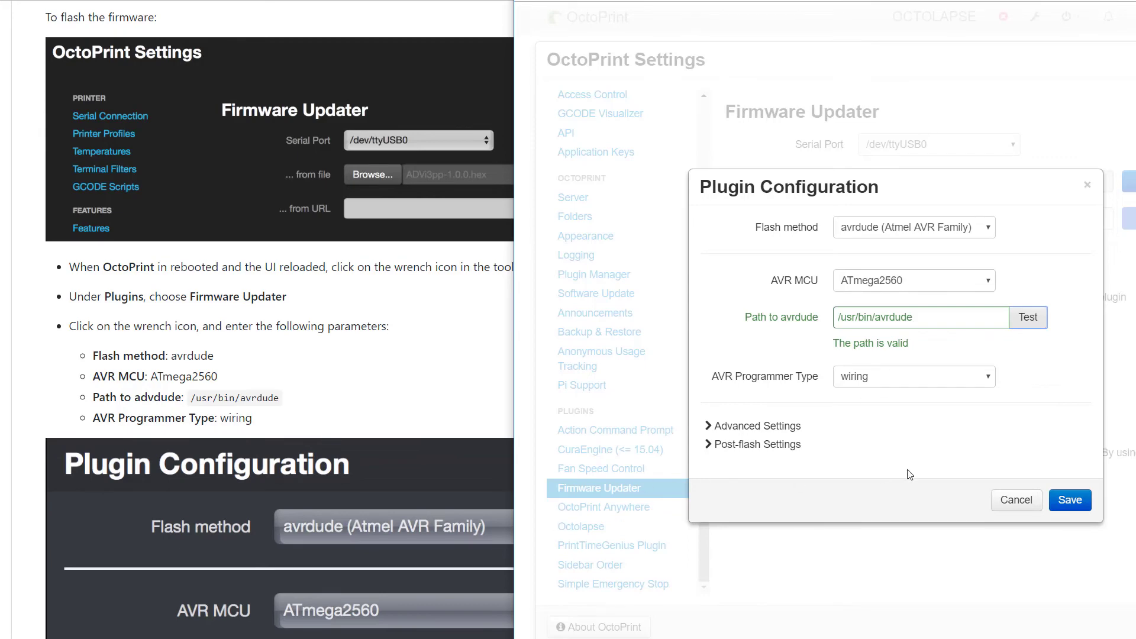
{"action": "left_click", "coordinate": [1070, 500]}
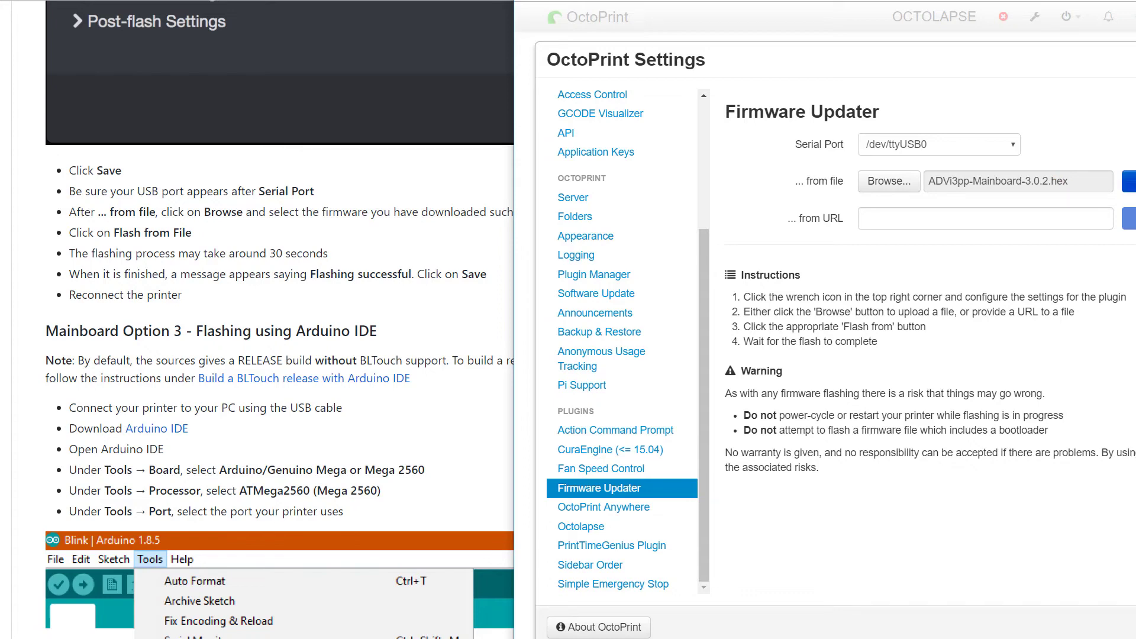
- Flash ADVi3pp-Mainboard-3.0.2.hex to the printer, then save and close settings once successful
{"action": "left_click", "coordinate": [1128, 181]}
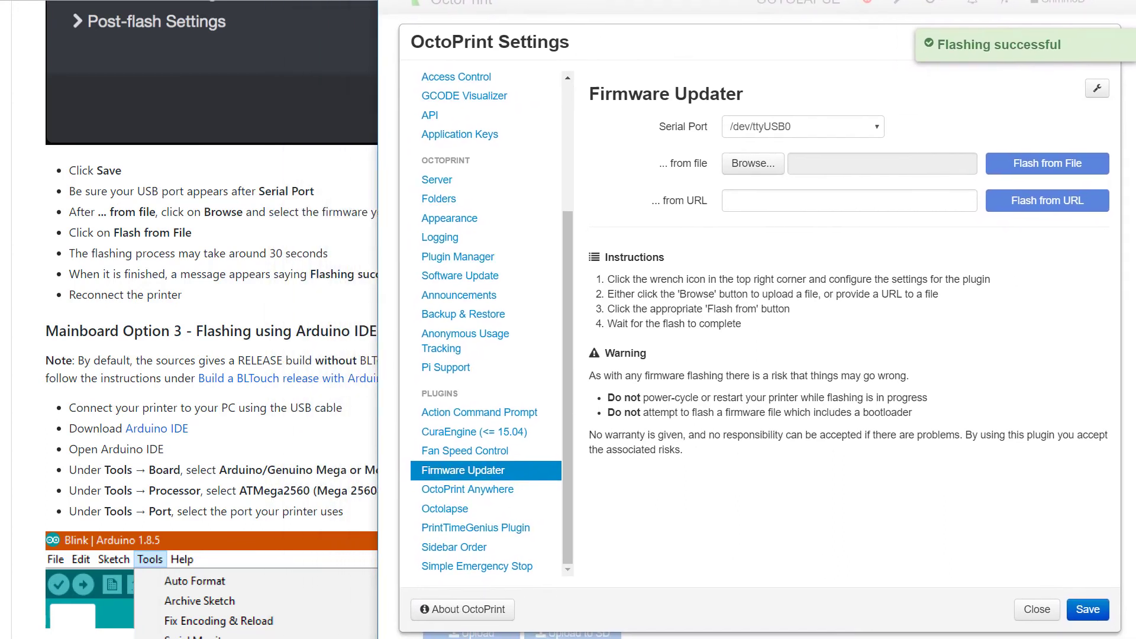
{"action": "left_click", "coordinate": [1101, 615]}
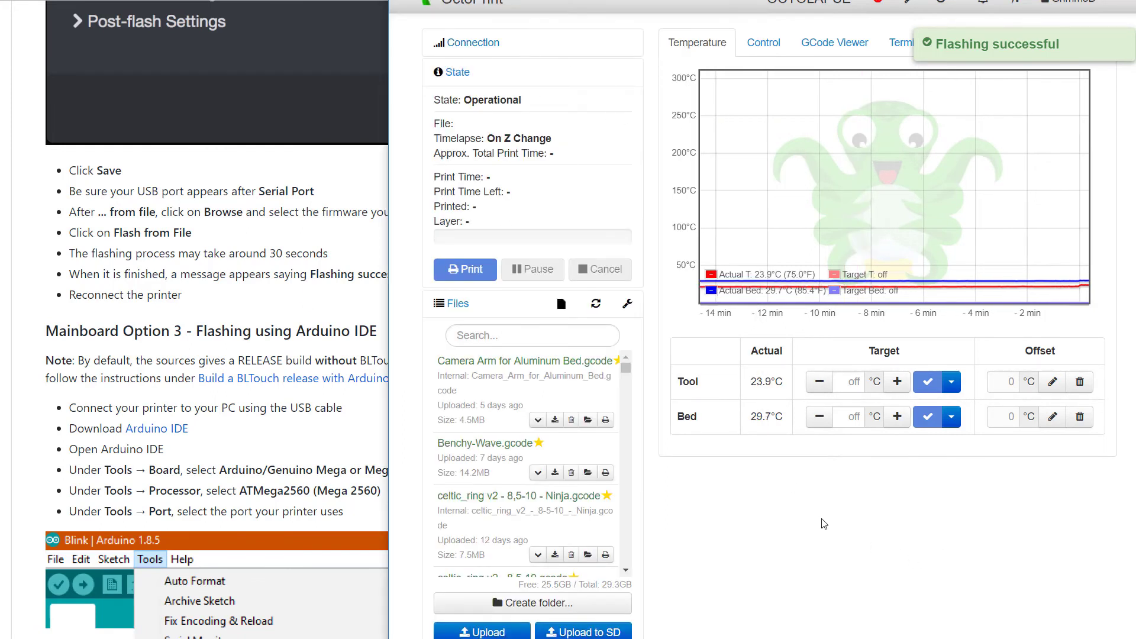
- Expand the Connection panel to show port and baudrate AUTO and the Maker Plus profile
{"action": "left_click", "coordinate": [476, 45]}
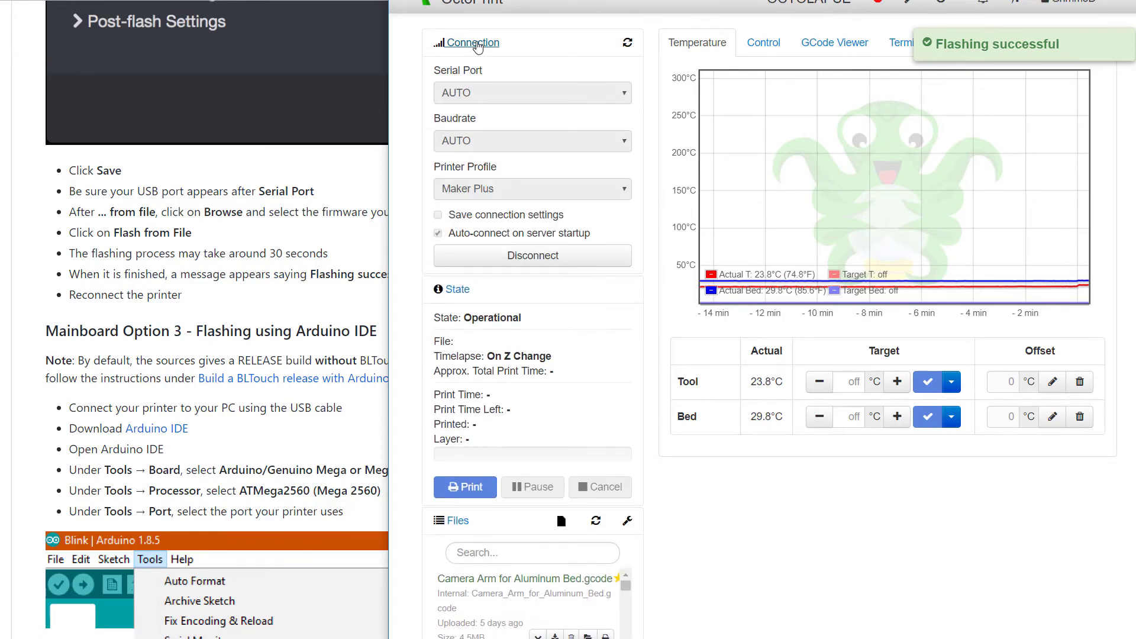